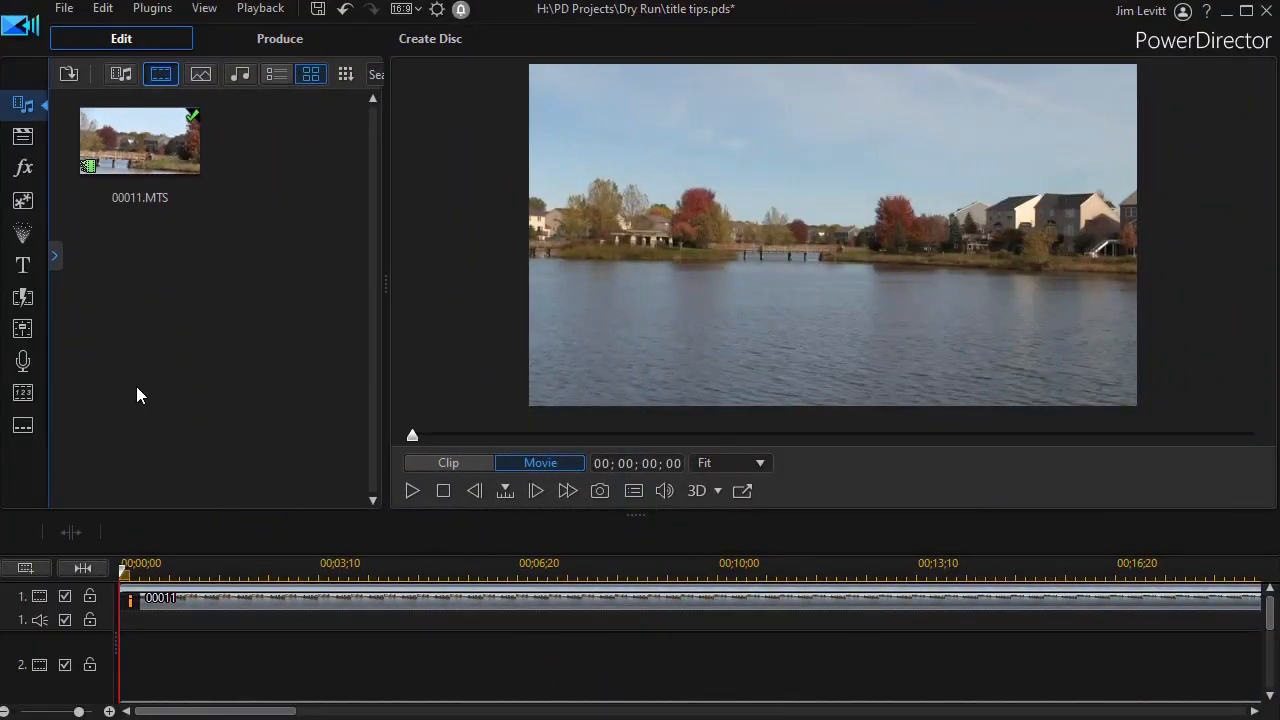
Step: Add the Default title to track 2 at the timeline's start and extend its end to 00;00;17;03
click(21, 266)
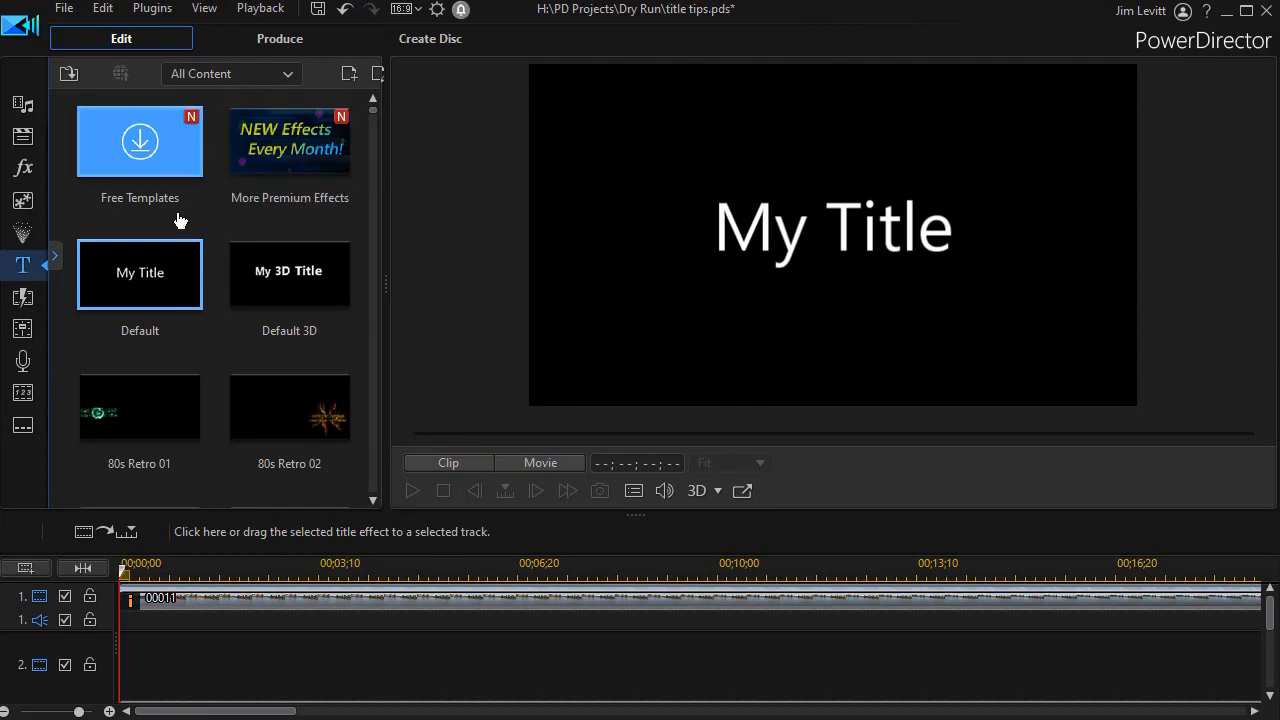
drag(160, 275, 114, 673)
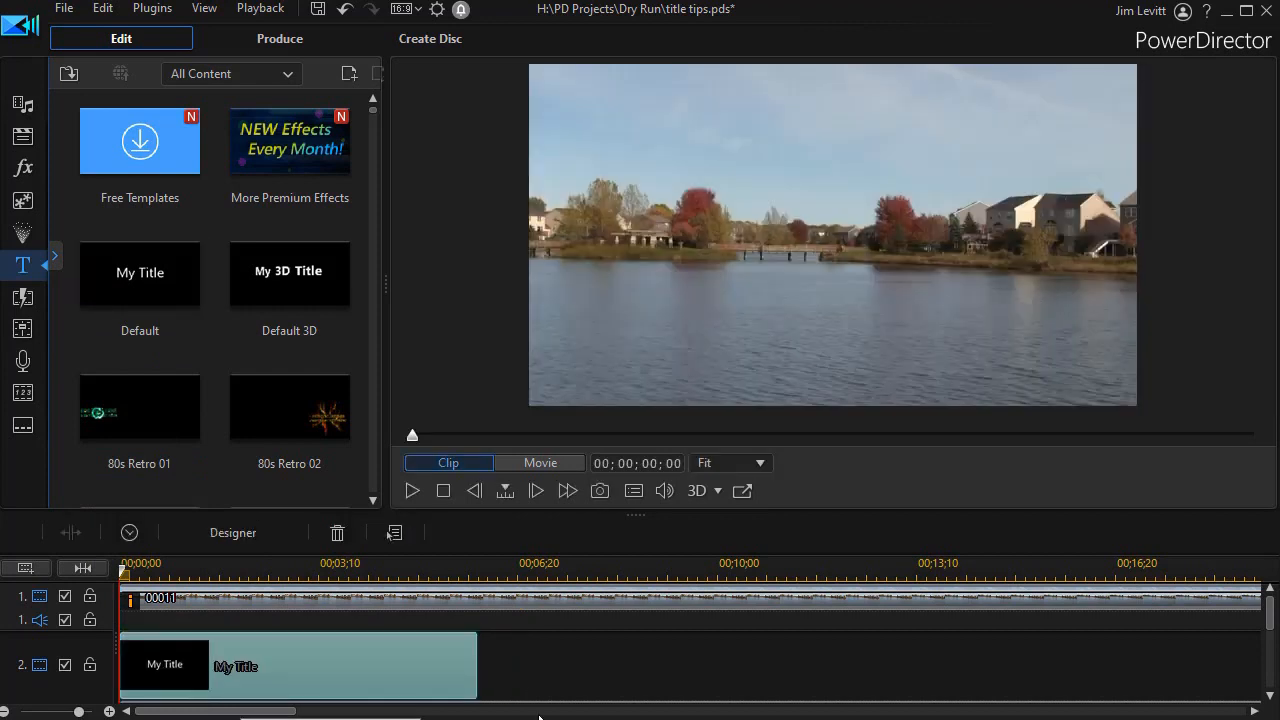
drag(475, 675, 1141, 673)
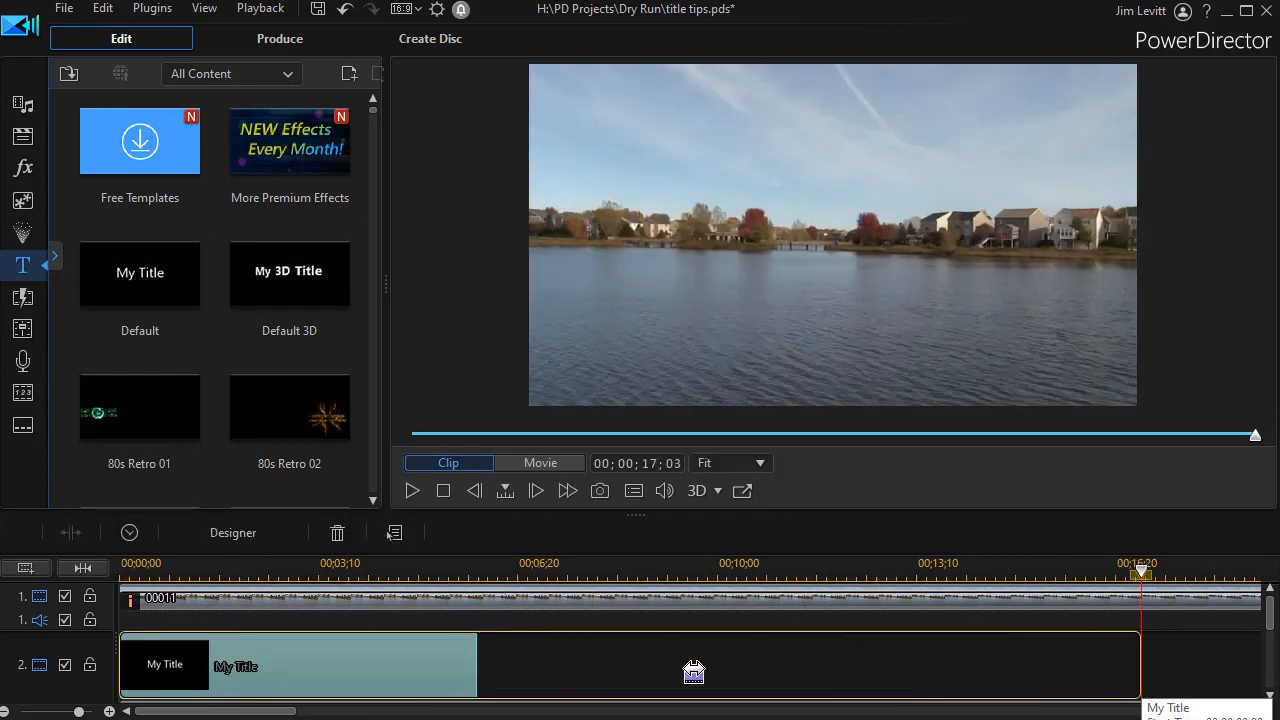
drag(694, 672, 676, 672)
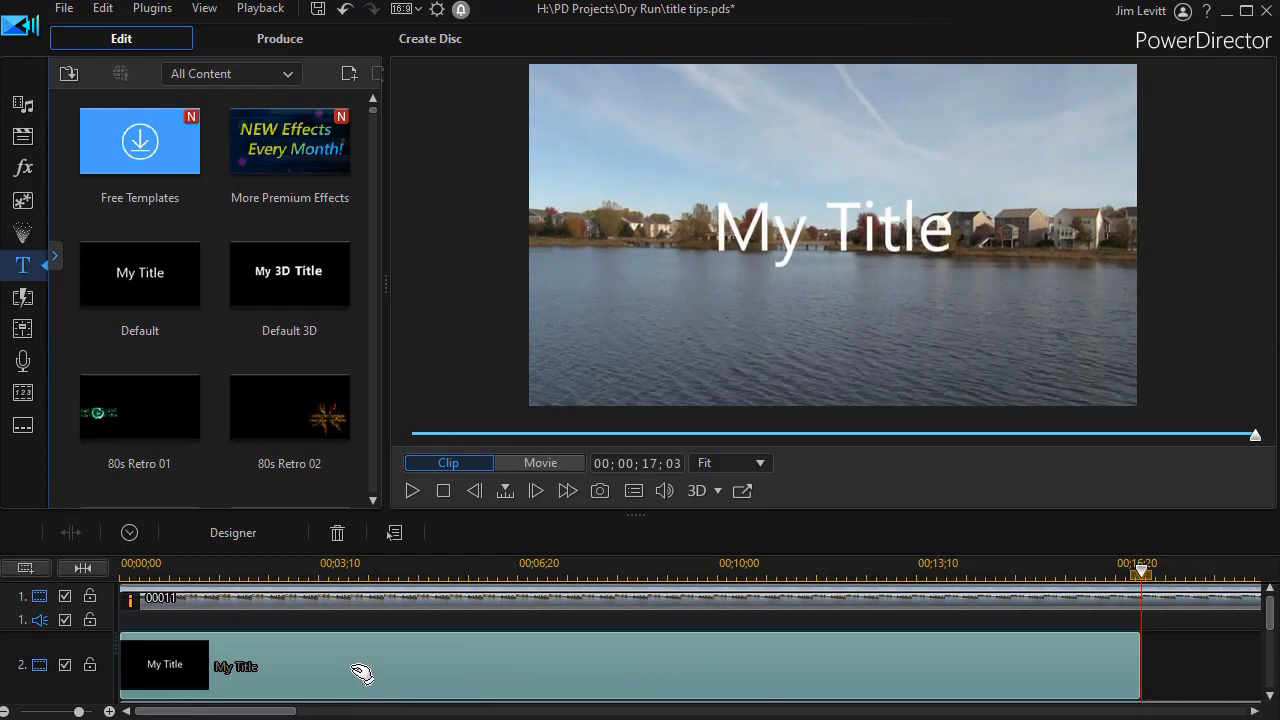
Step: Open the title clip in the Title Designer and replace its text with "FALL COLORS"
double_click(353, 669)
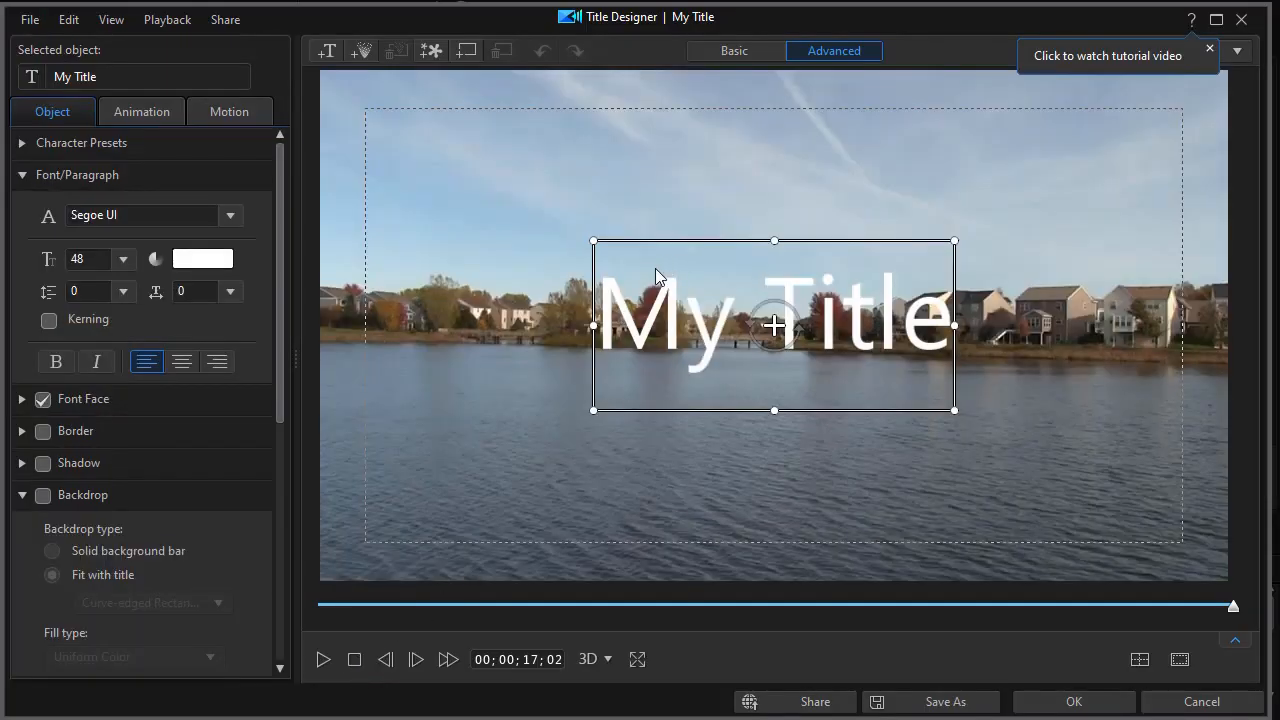
click(612, 312)
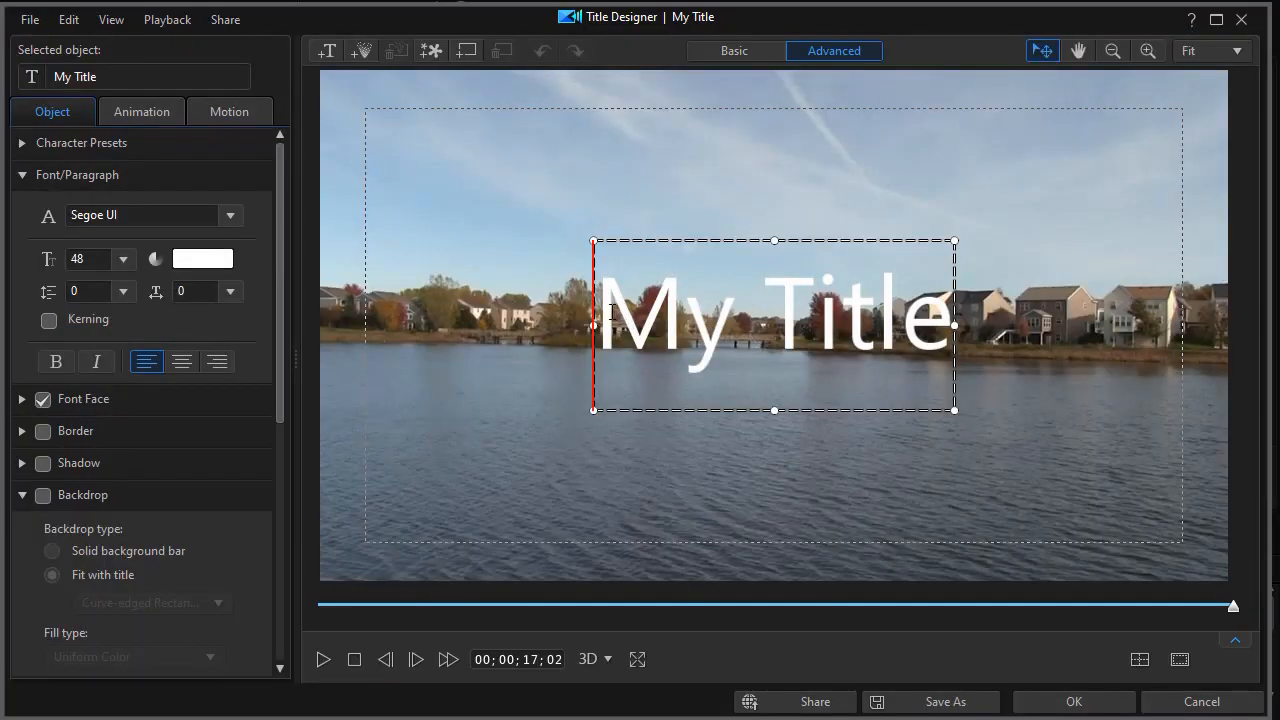
drag(603, 316, 986, 355)
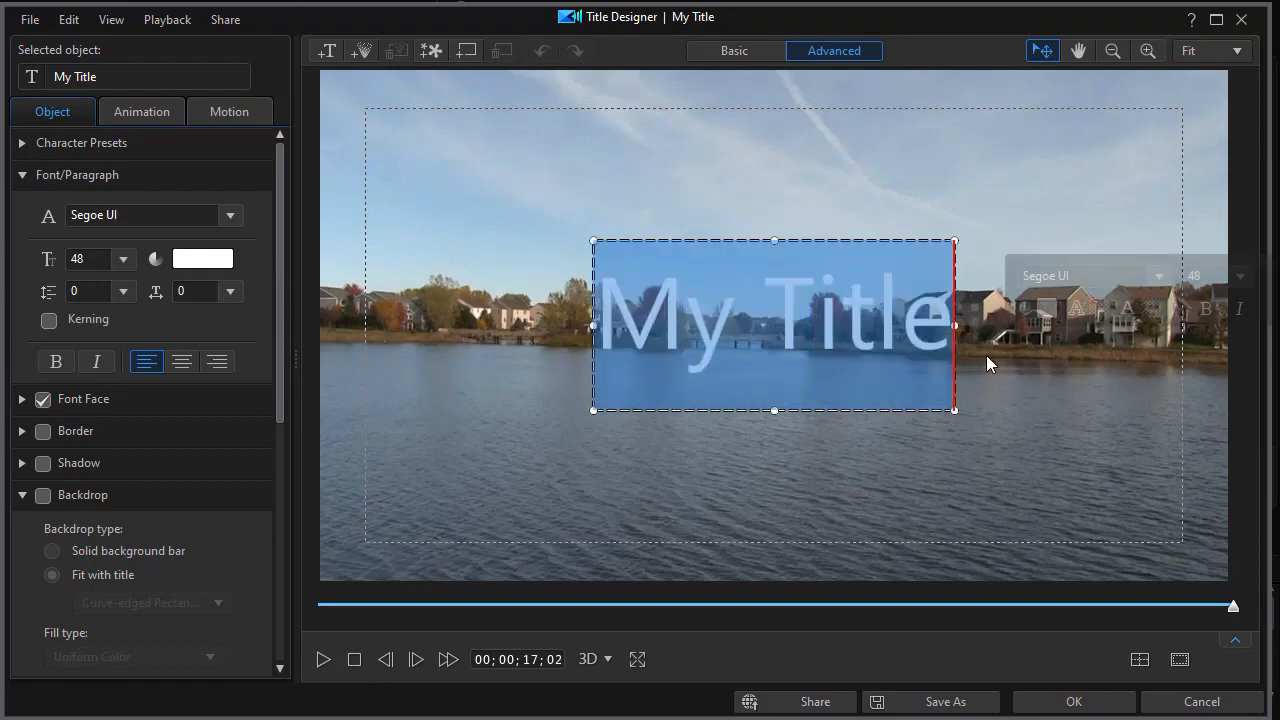
text(FALL)
Step: Change the font of the whole FALL COLORS text to Impact
key(ctrl+a)
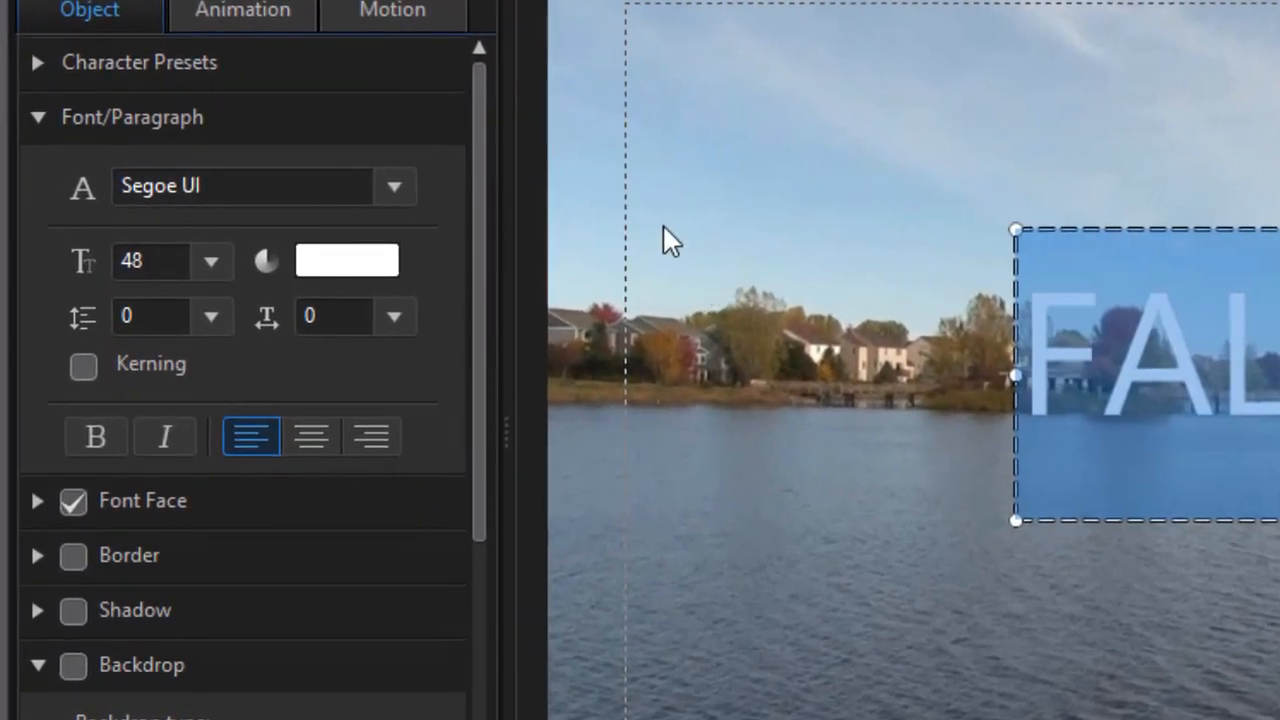
mouse_move(212, 188)
mouse_down()
mouse_move(180, 188)
mouse_move(295, 196)
mouse_up()
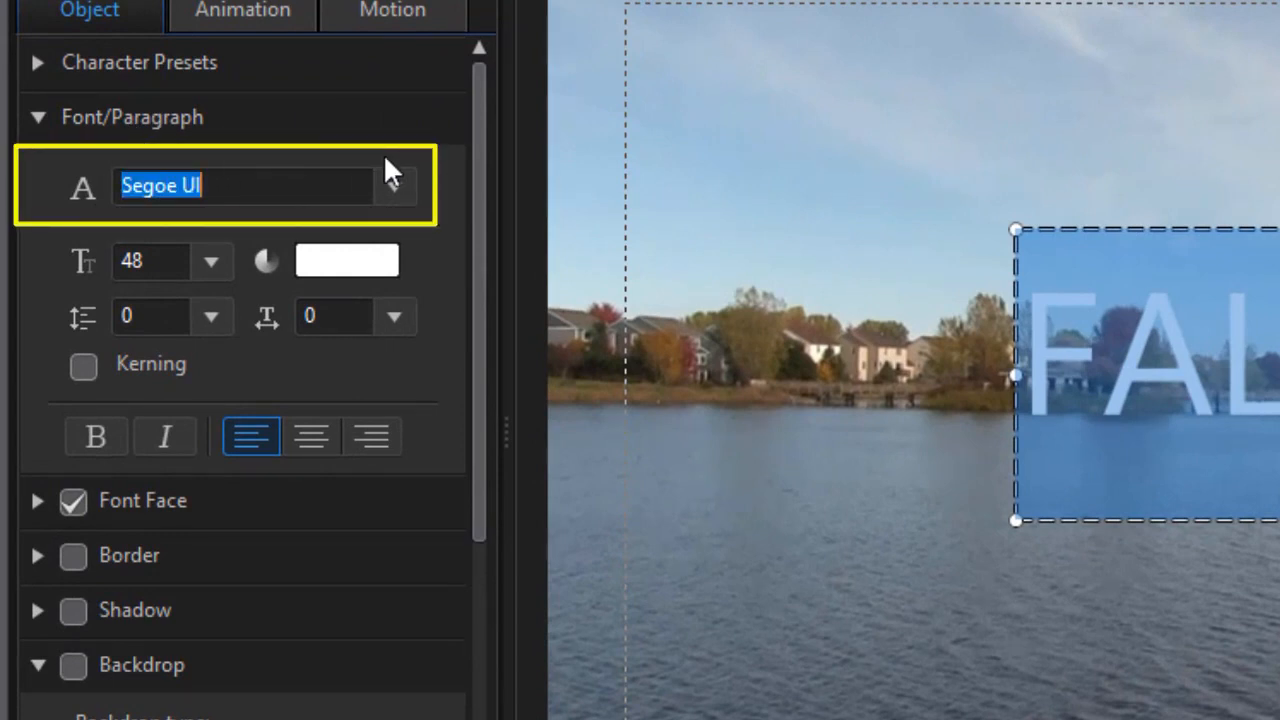
text(A)
key(BackSpace)
text(l)
key(BackSpace)
key(BackSpace)
text(Im)
key(Return)
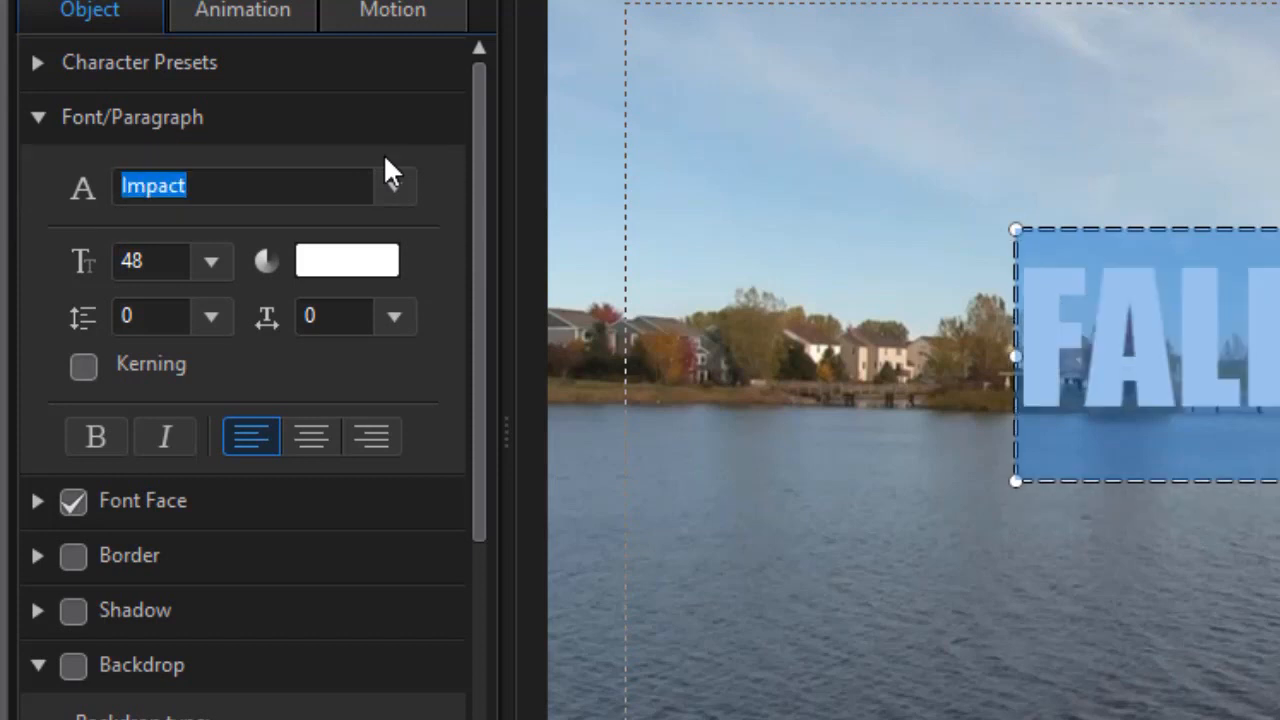
Step: Set the title's font size to 24 and move it down over the water, just inside the lower safe-zone line
click(212, 262)
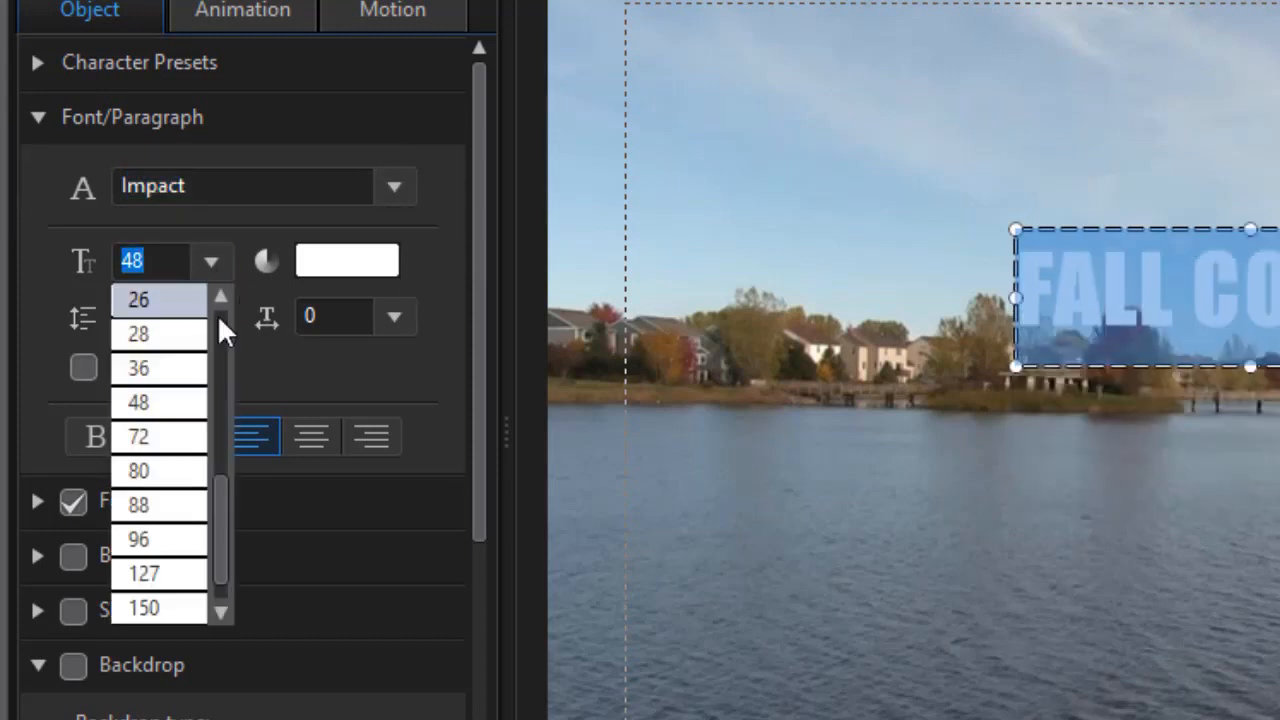
drag(212, 494, 217, 450)
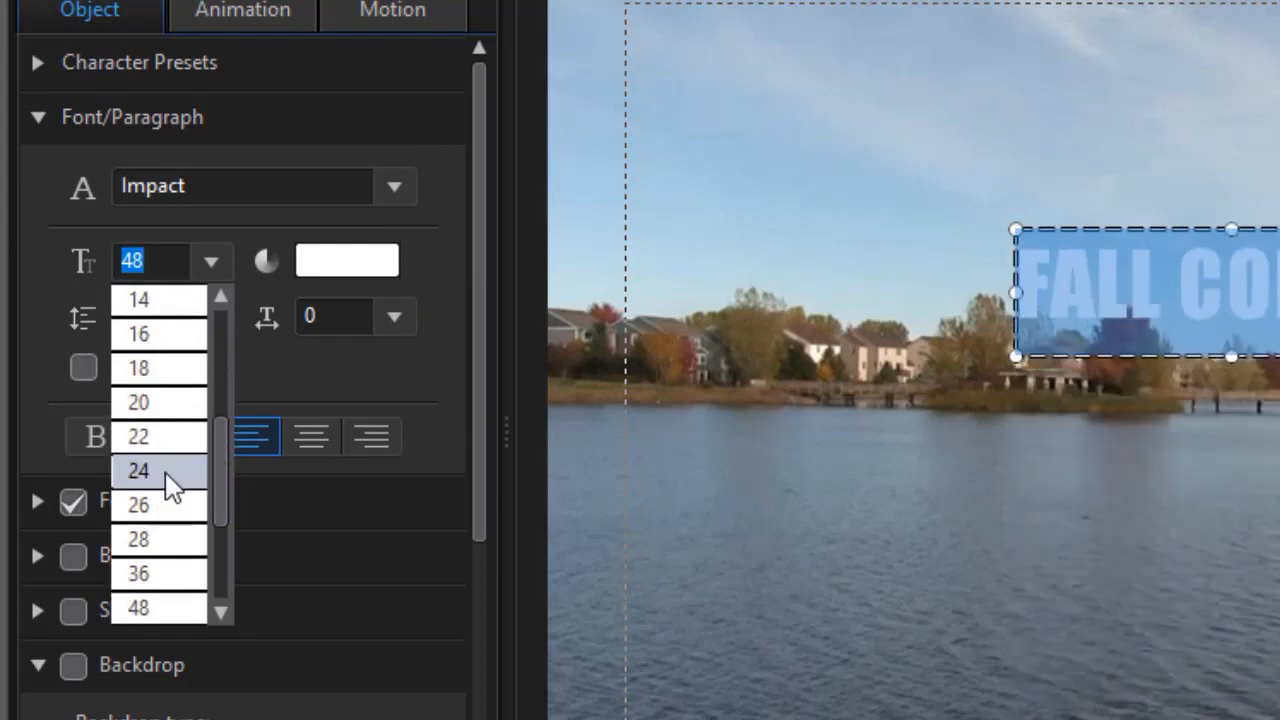
click(161, 475)
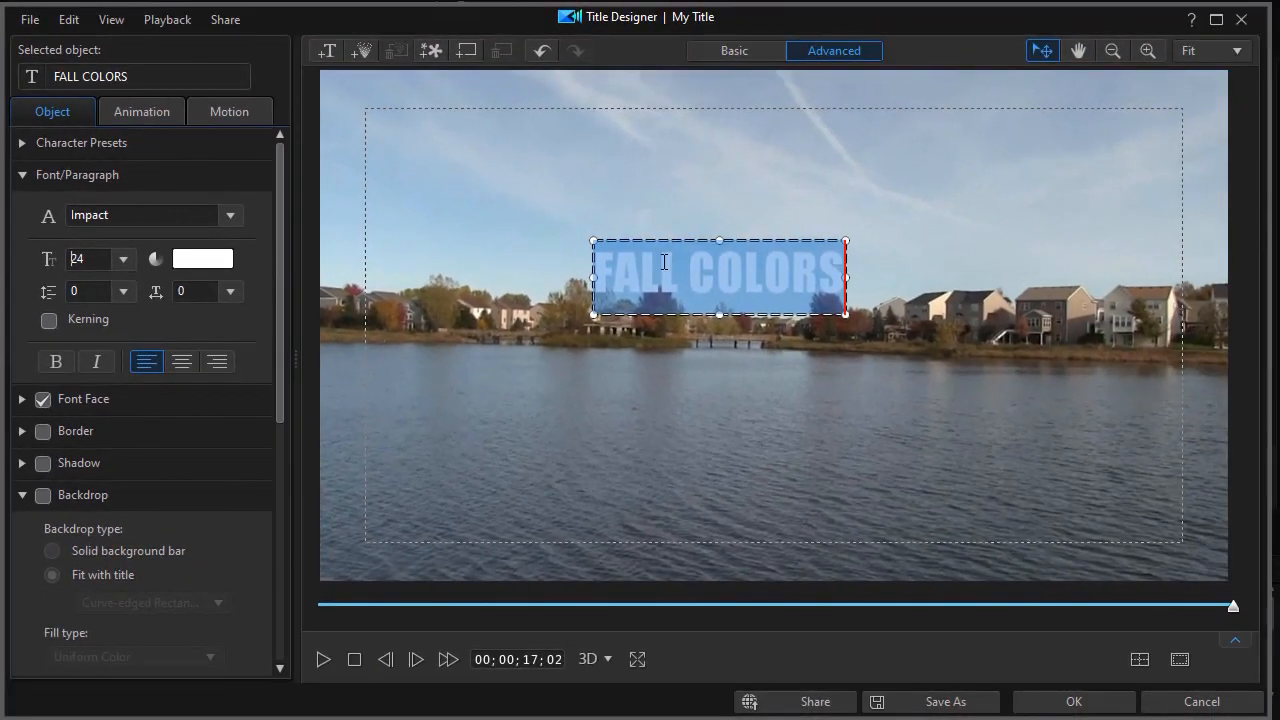
drag(665, 242, 657, 458)
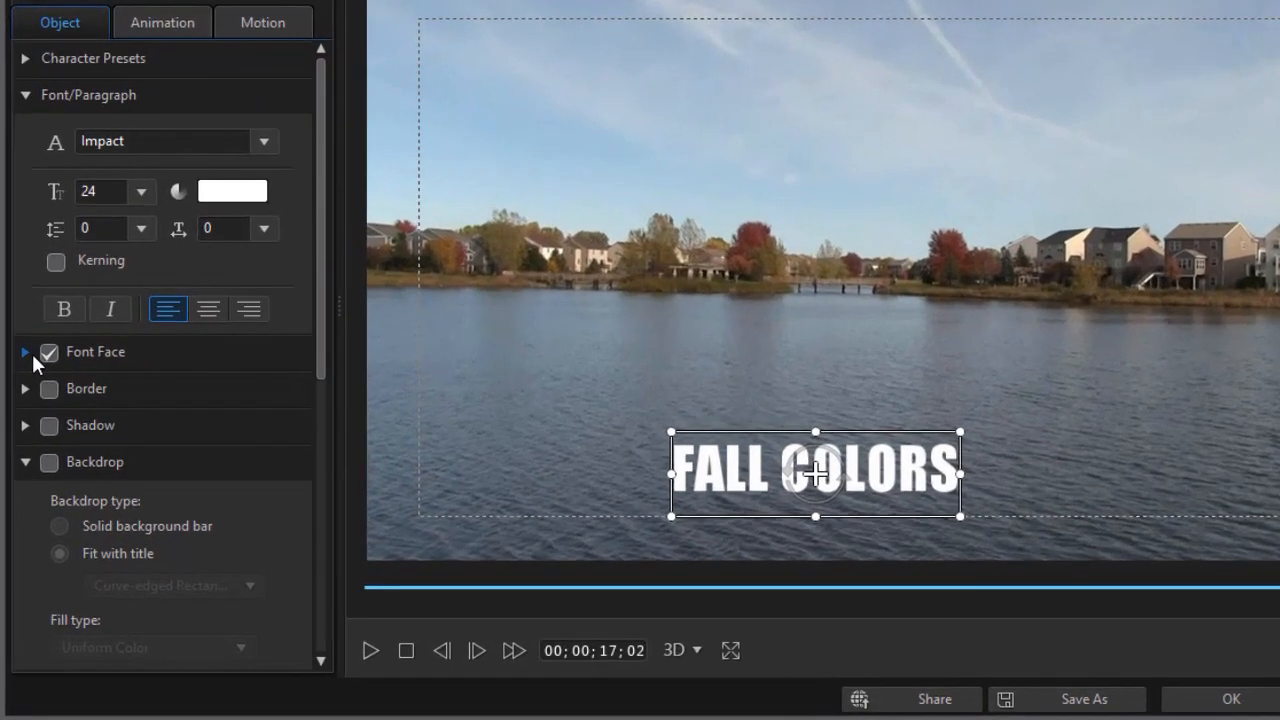
Step: Change the fill type of the title's font face to 2 Color Gradient
click(22, 399)
drag(432, 150, 426, 394)
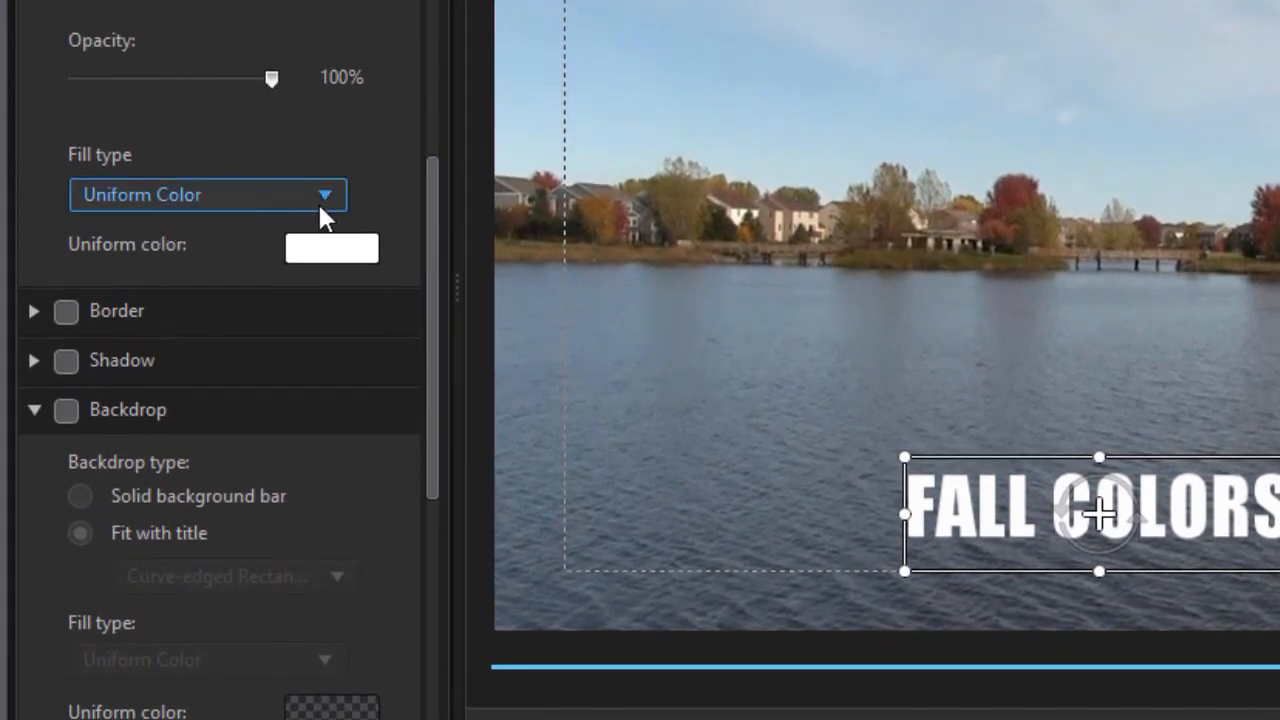
click(320, 193)
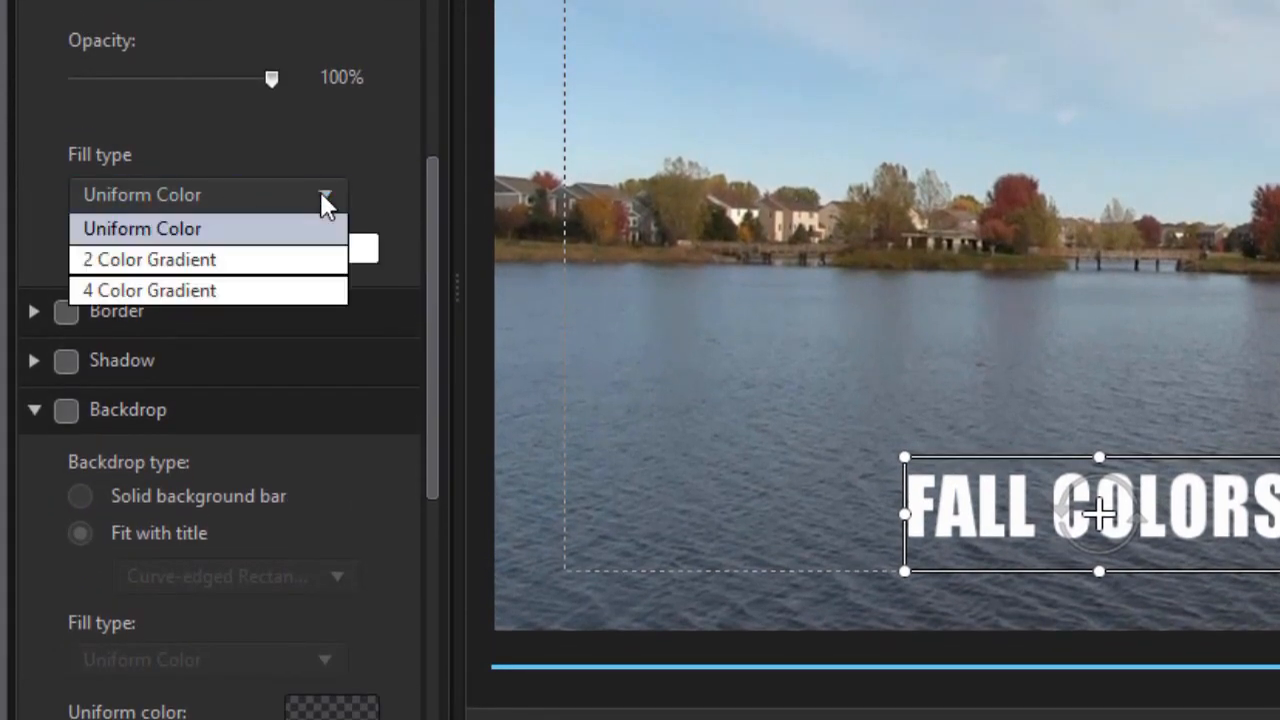
click(283, 260)
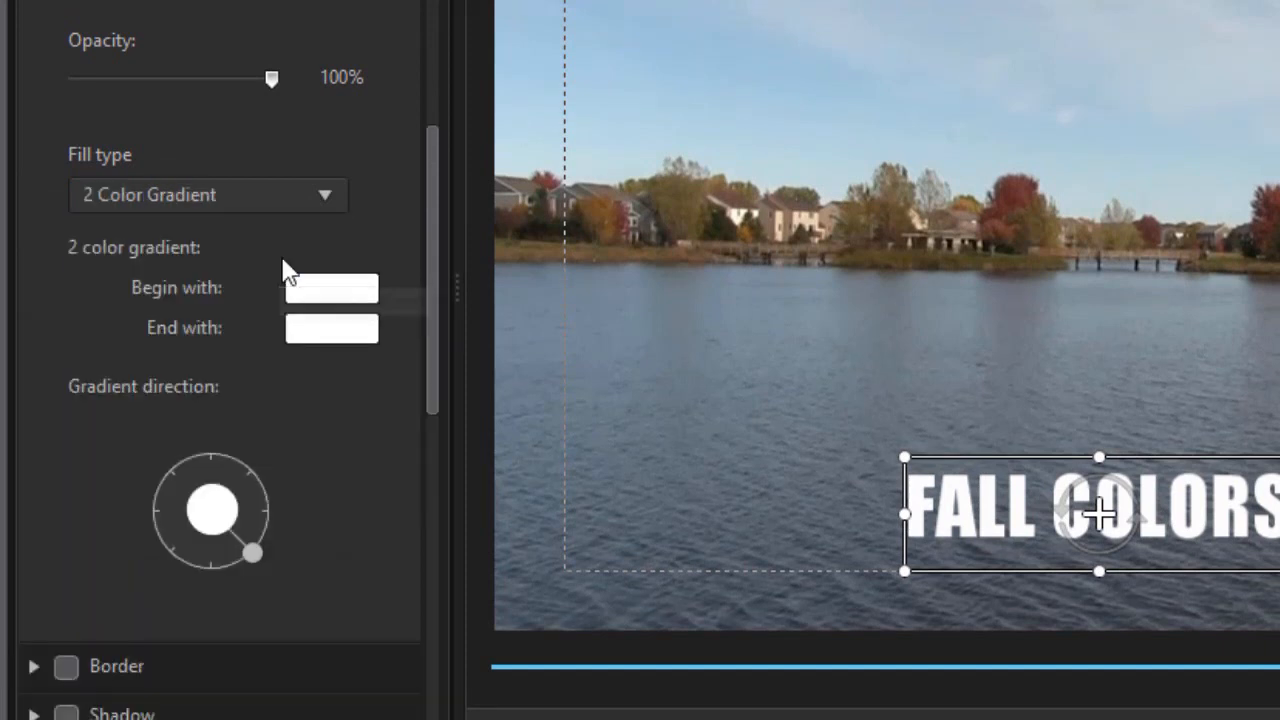
Step: Set the font face gradient to begin with light orange and end with yellow from the basic colors
click(362, 291)
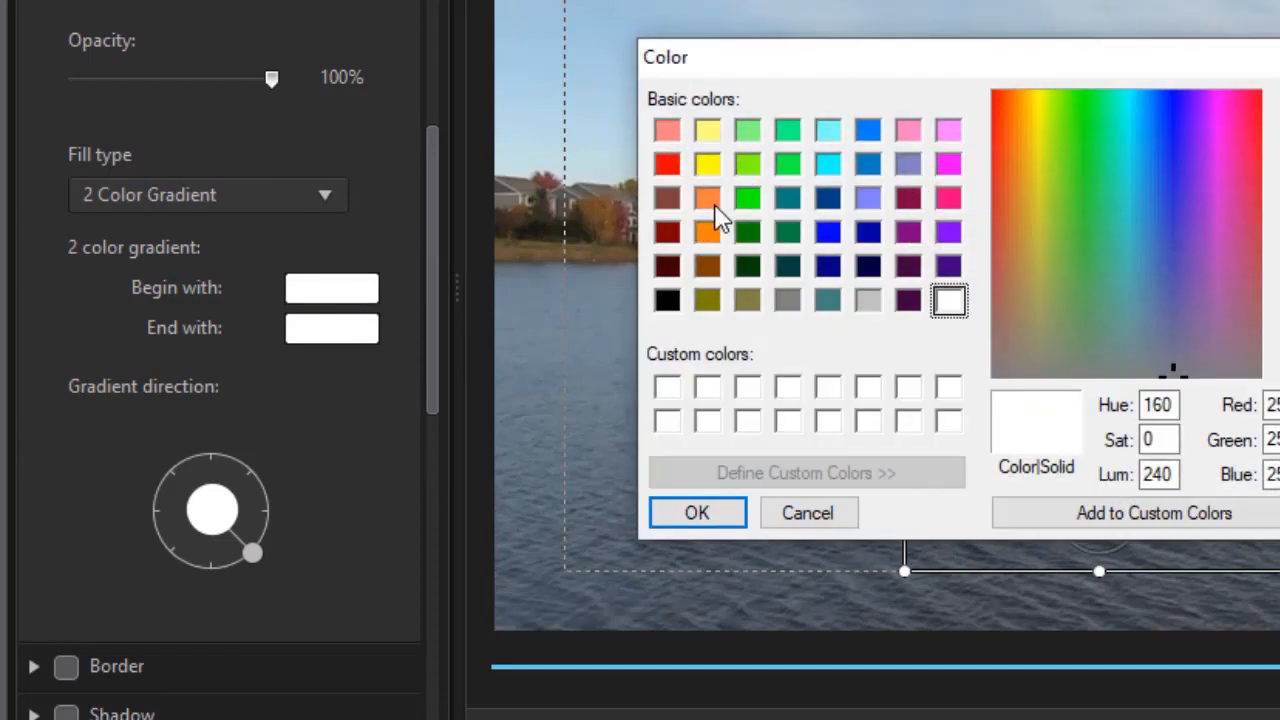
click(707, 198)
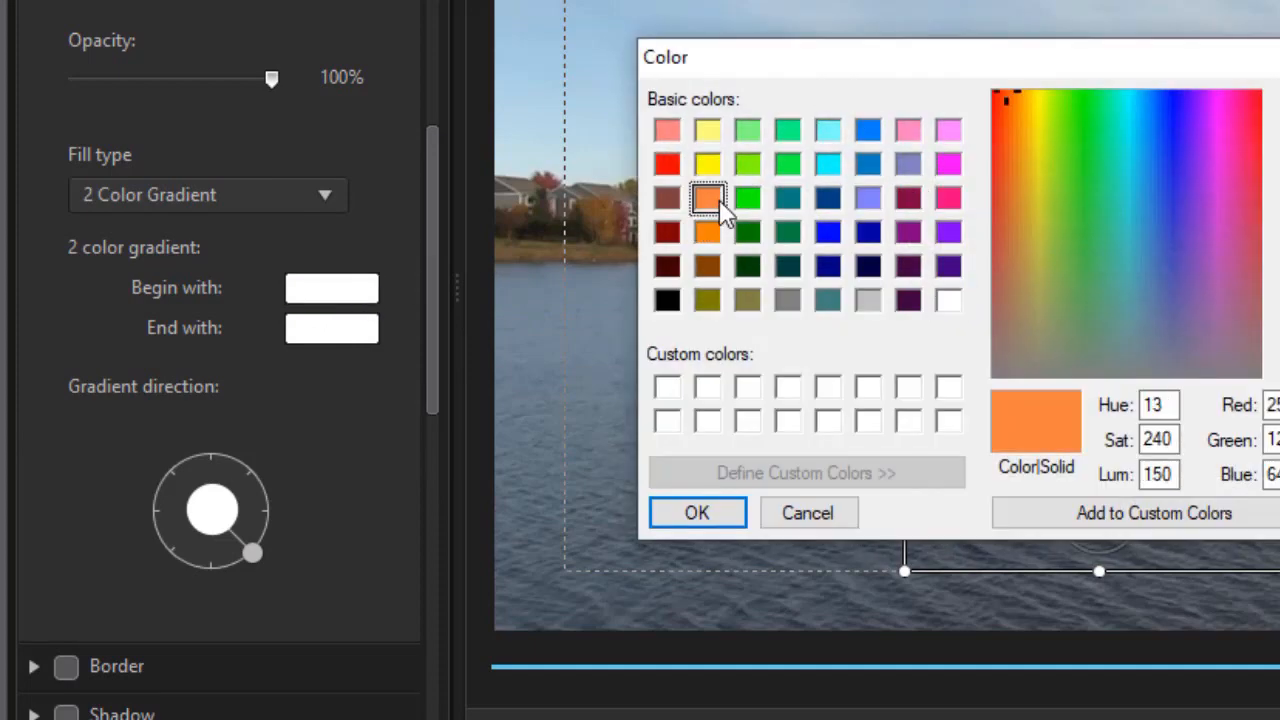
click(698, 513)
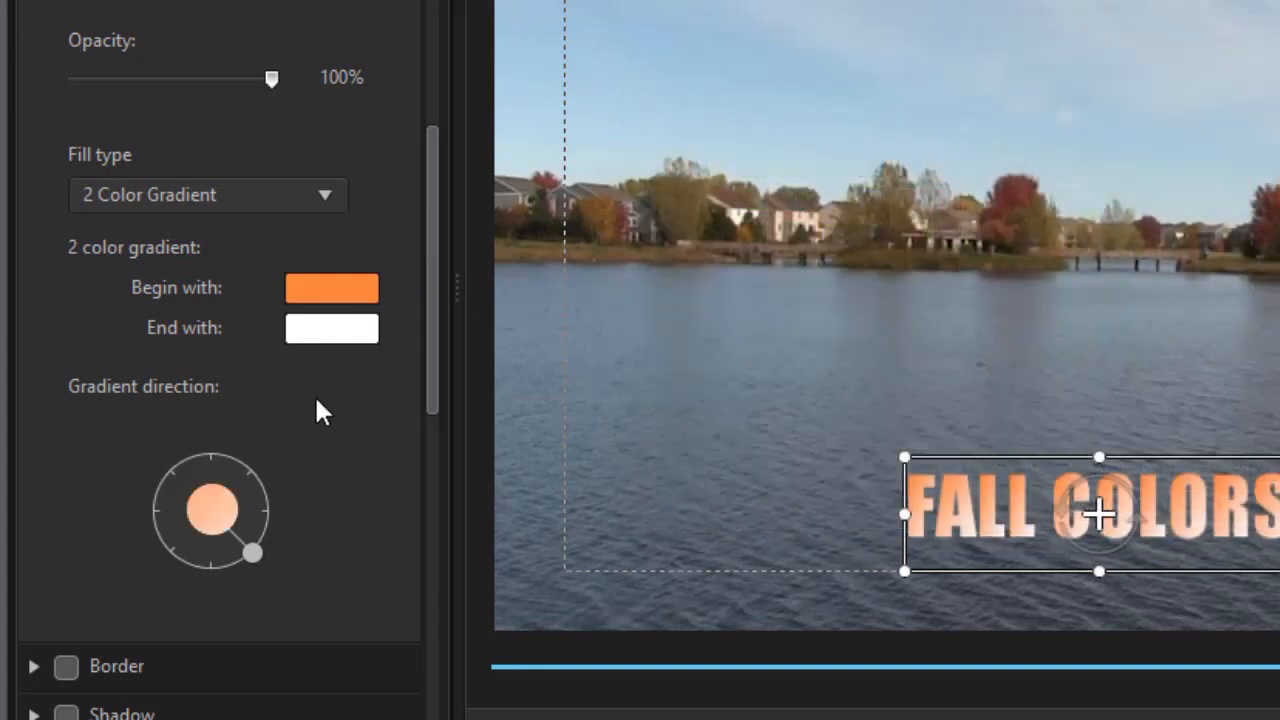
click(334, 330)
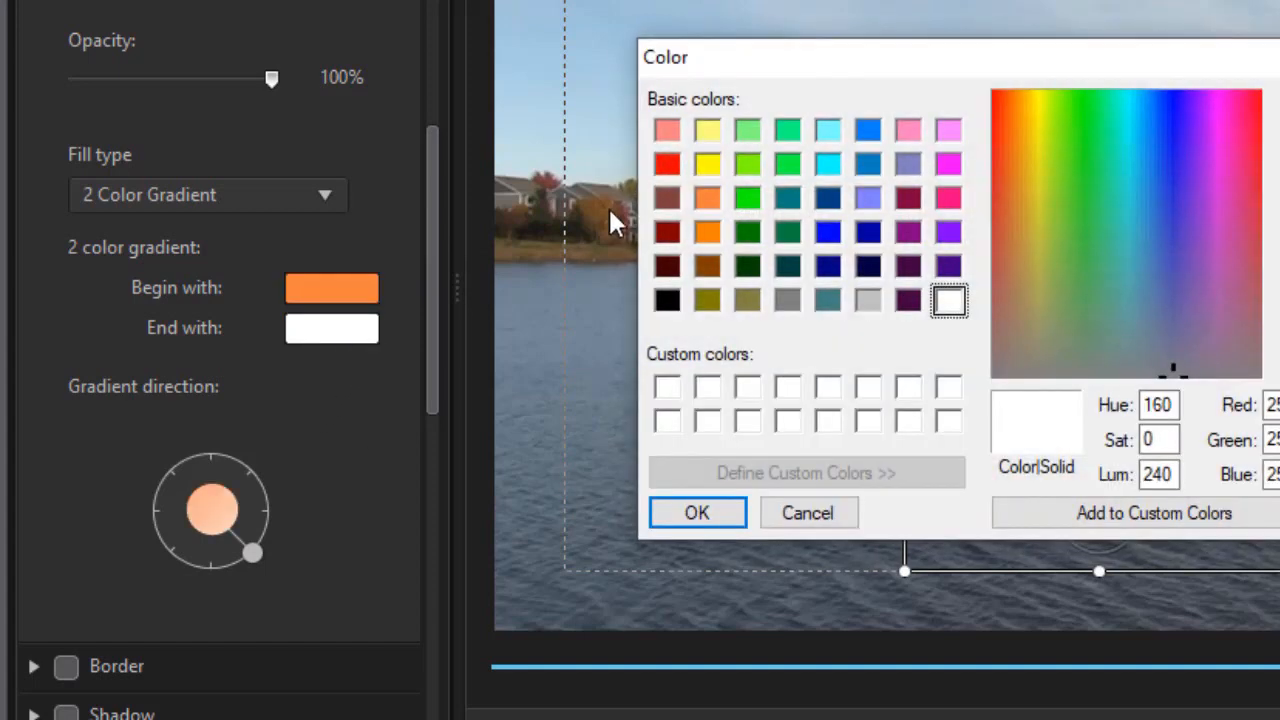
click(707, 164)
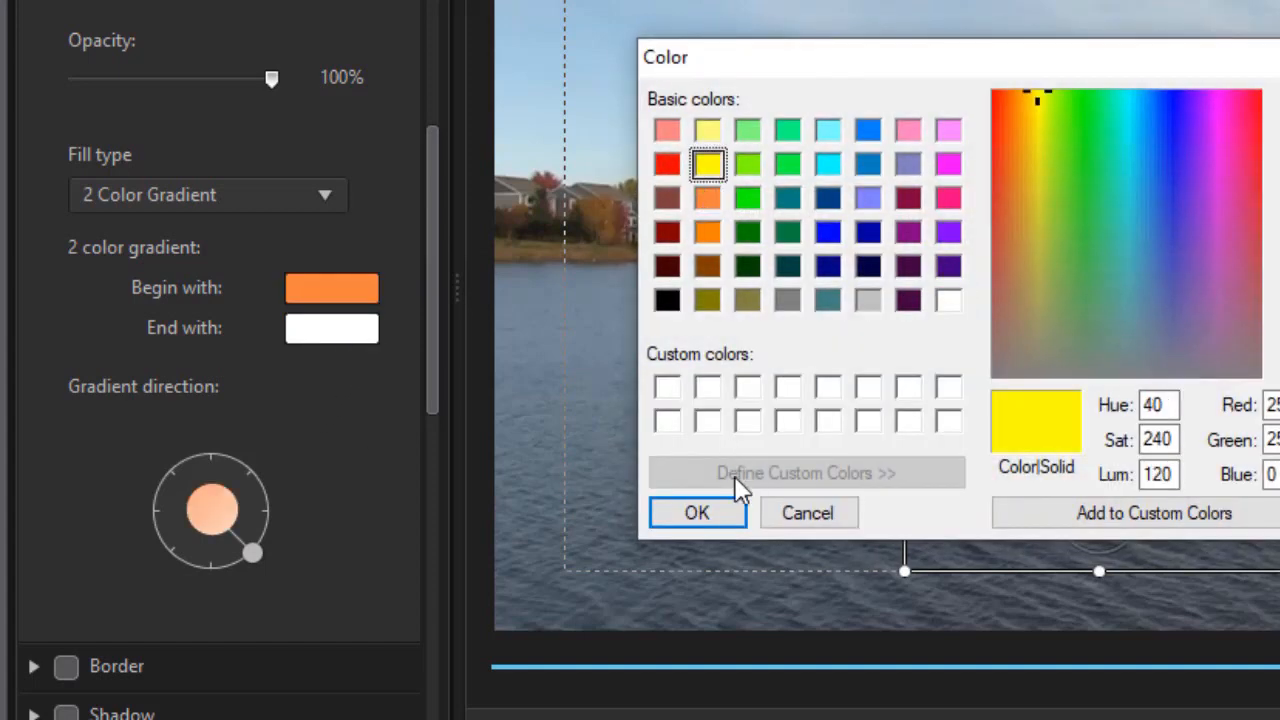
click(698, 513)
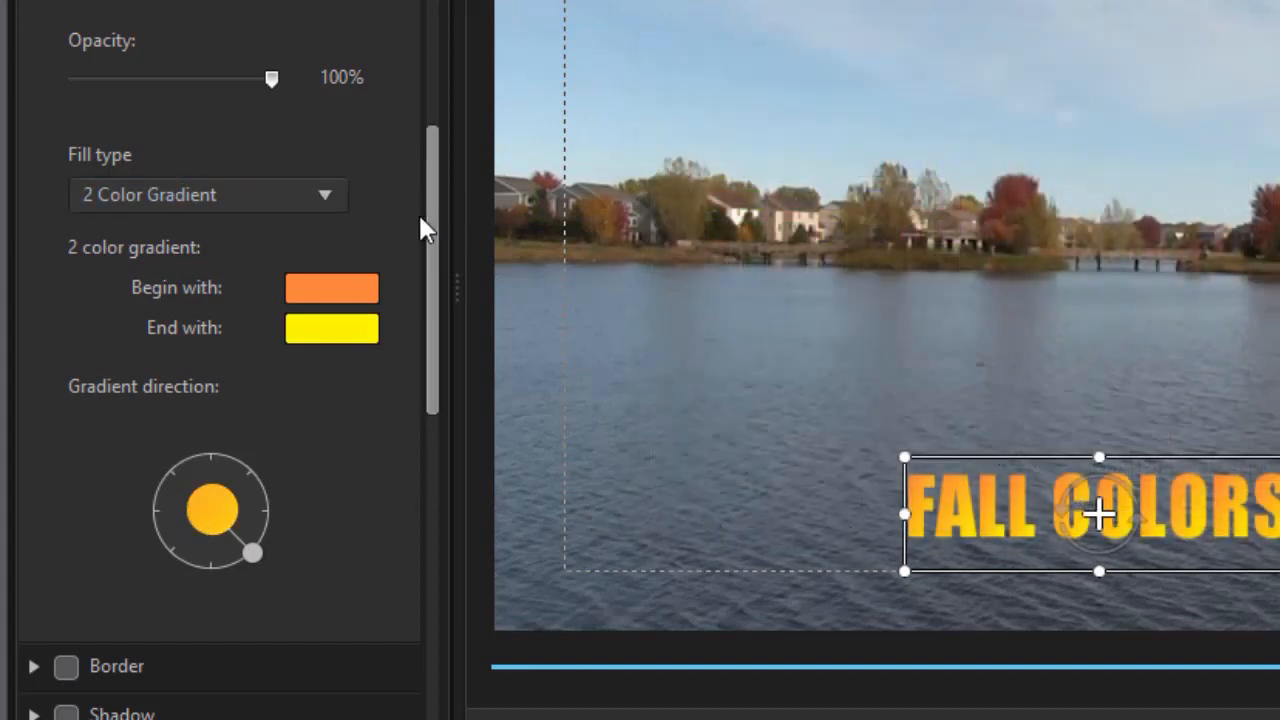
Step: Collapse the Font Face settings and enable a backdrop of the solid background bar type behind the title
drag(427, 212, 440, 109)
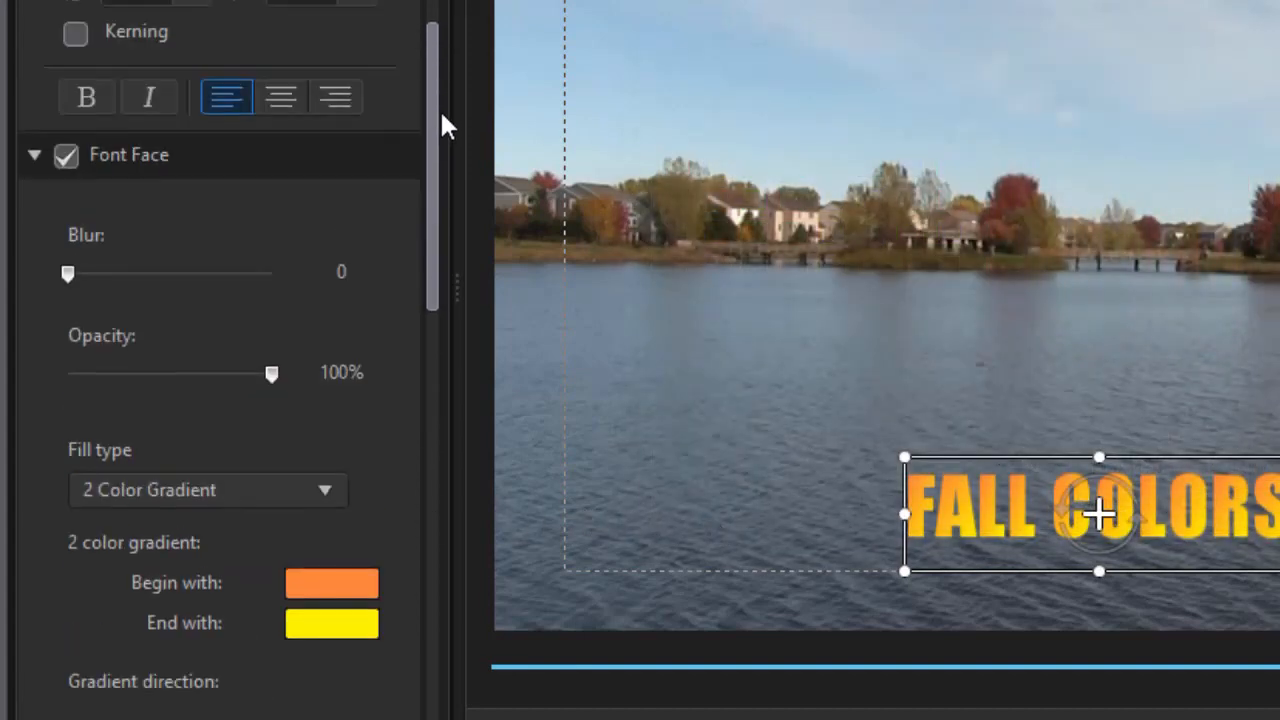
click(33, 157)
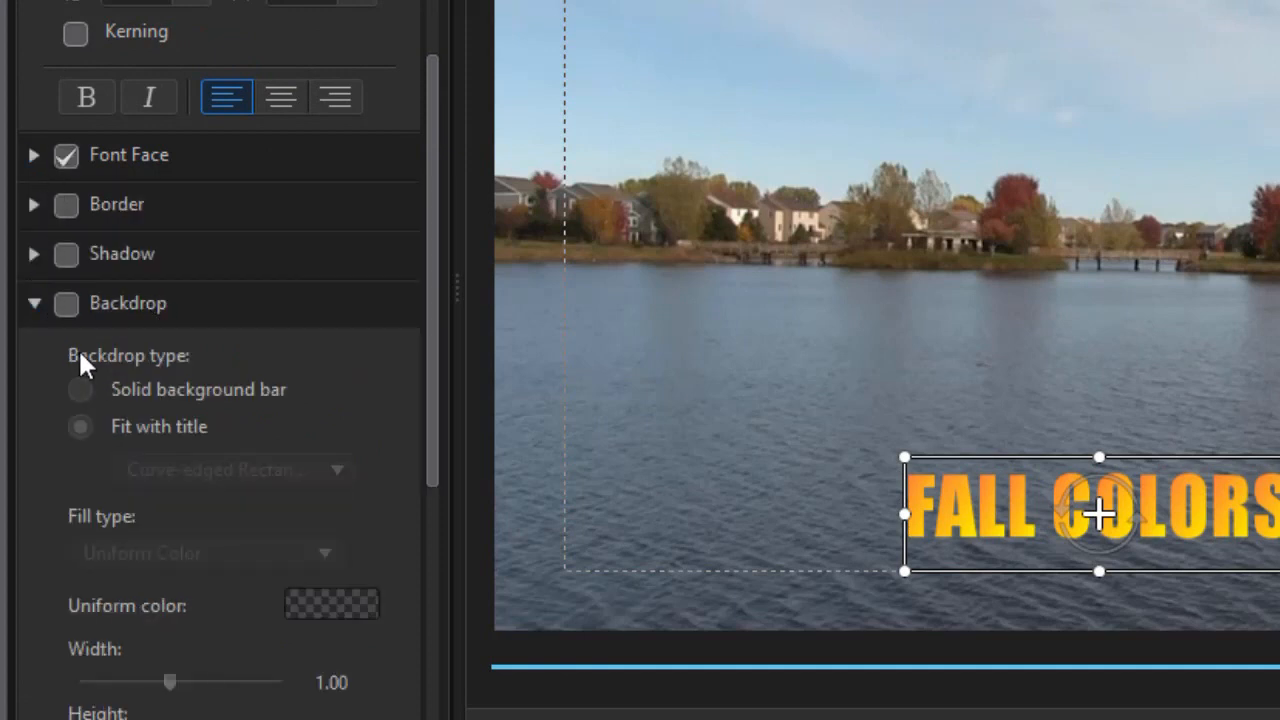
drag(427, 350, 430, 410)
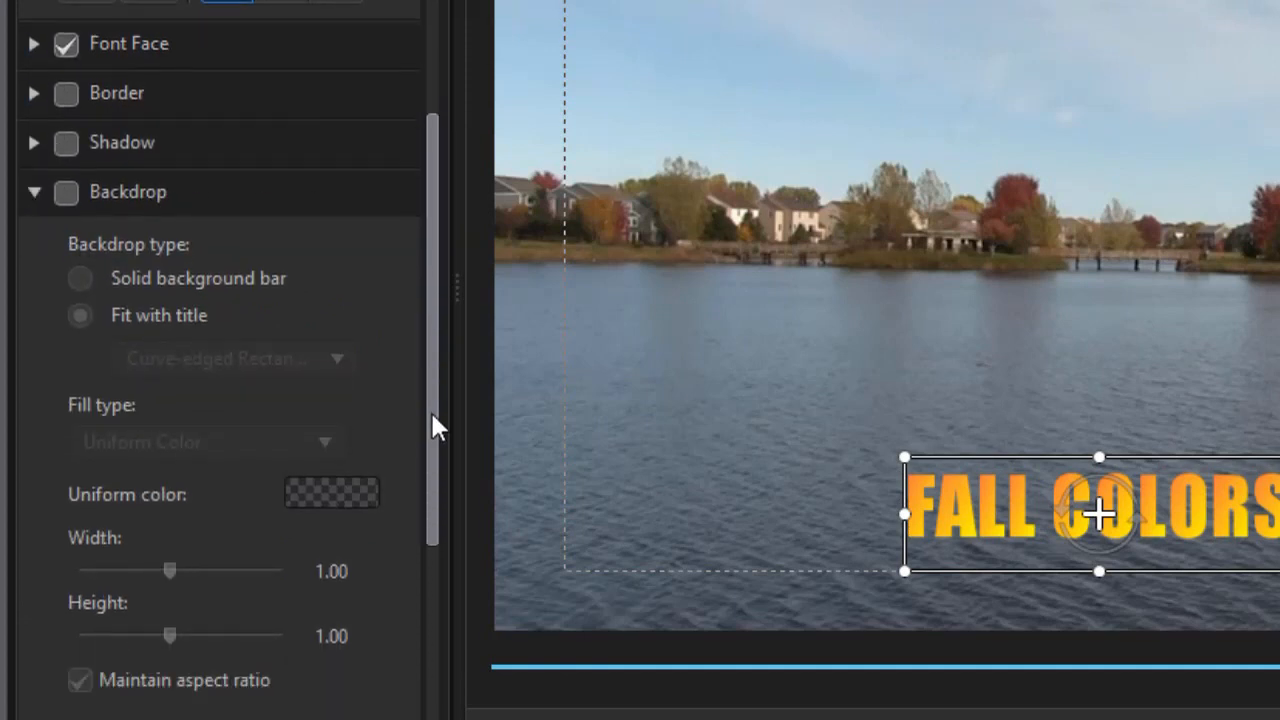
click(66, 193)
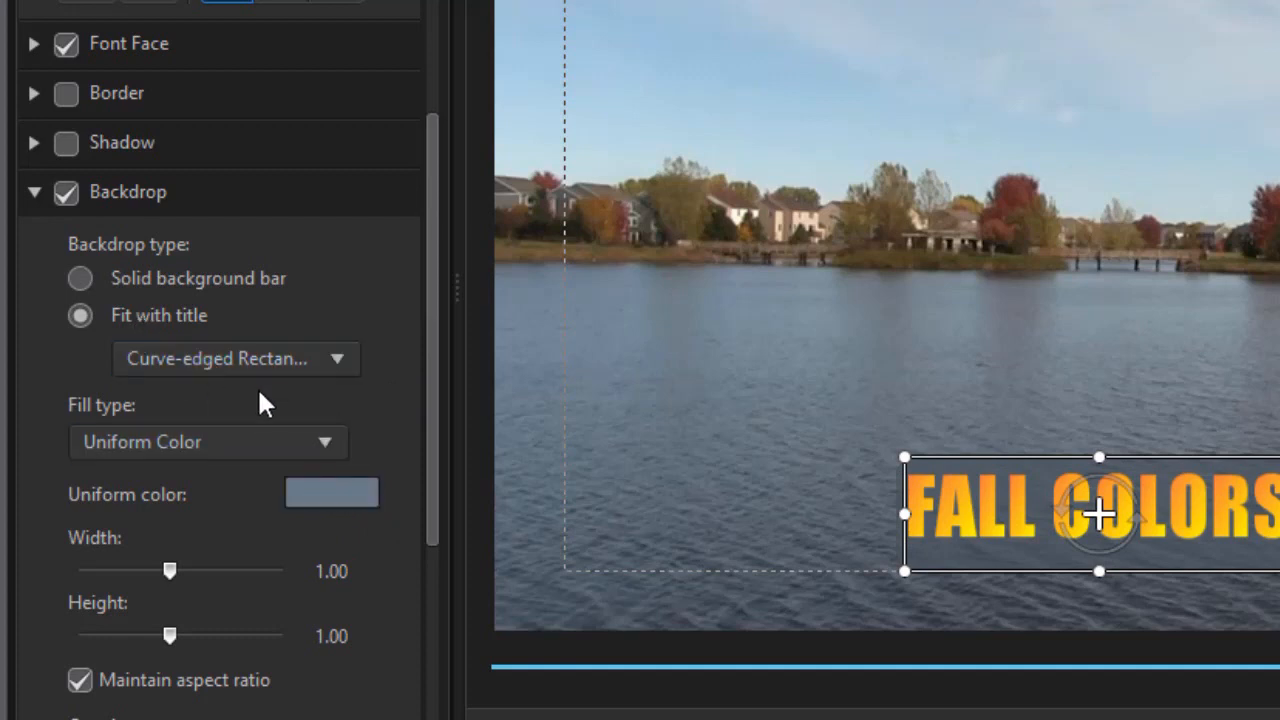
click(81, 283)
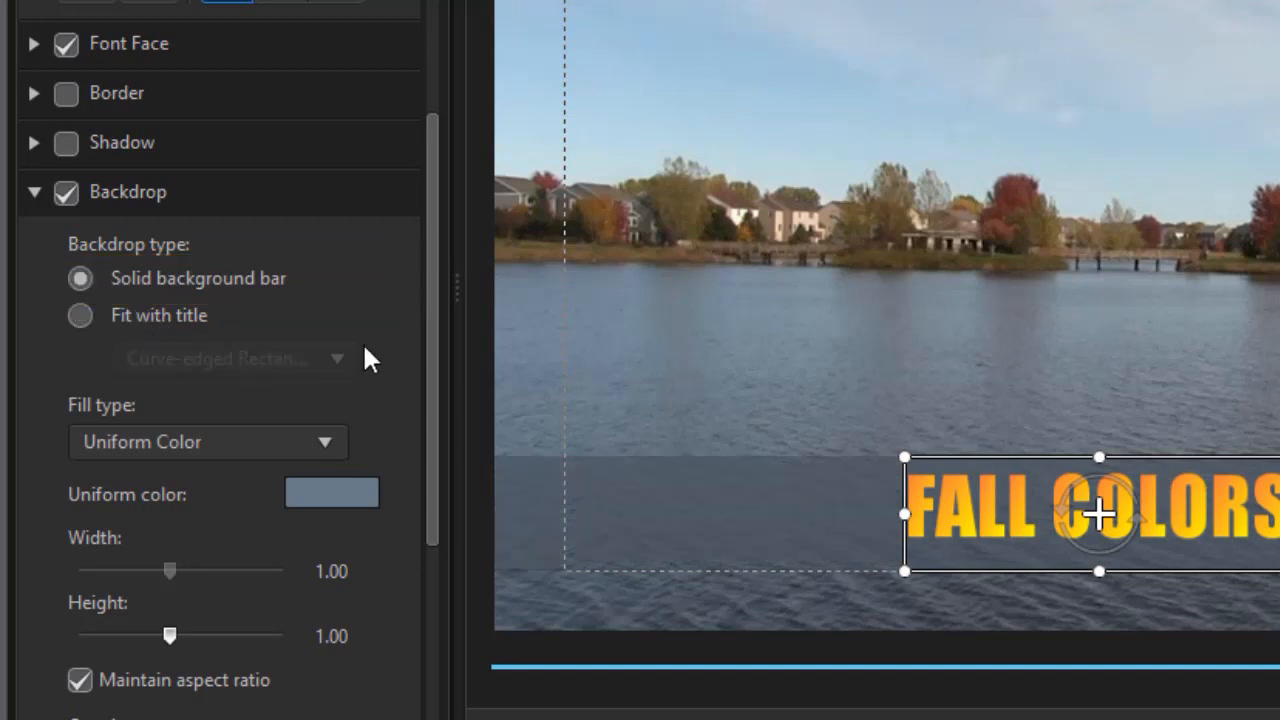
Step: Set the backdrop's fill type to Image and load the brushed-metal texture 010.jpg from the Texture folder
drag(433, 394, 404, 400)
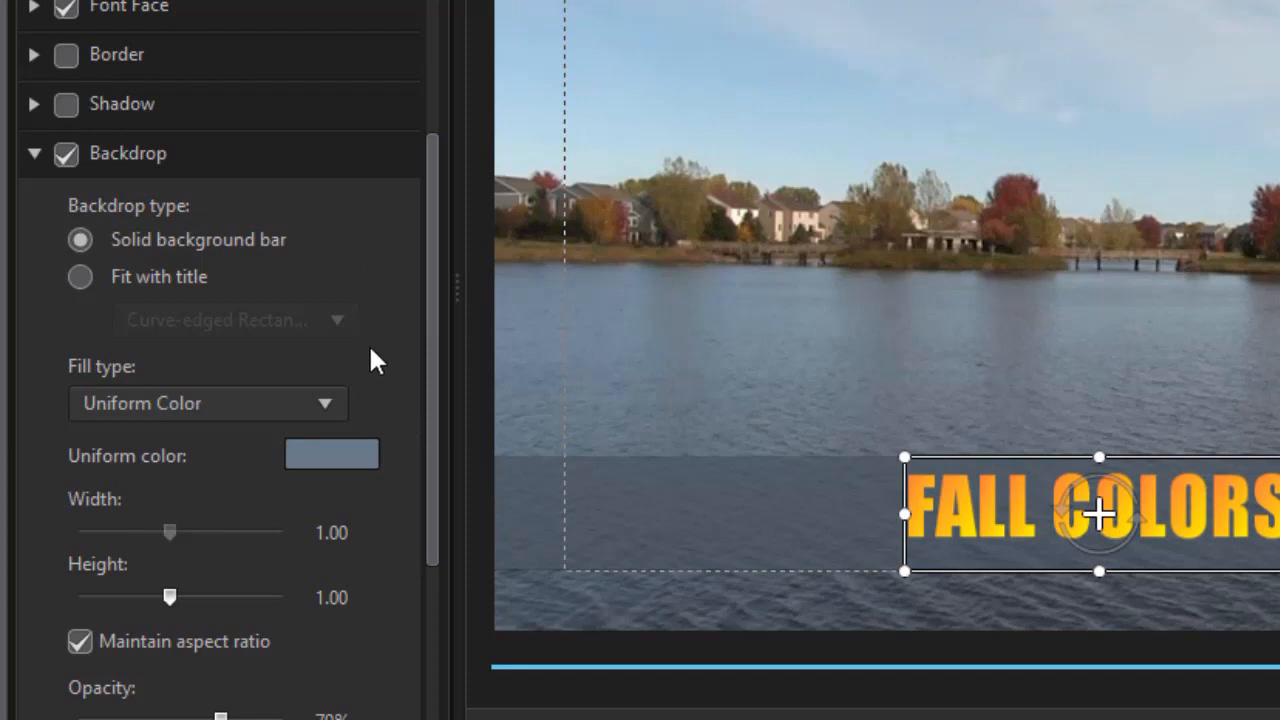
click(324, 399)
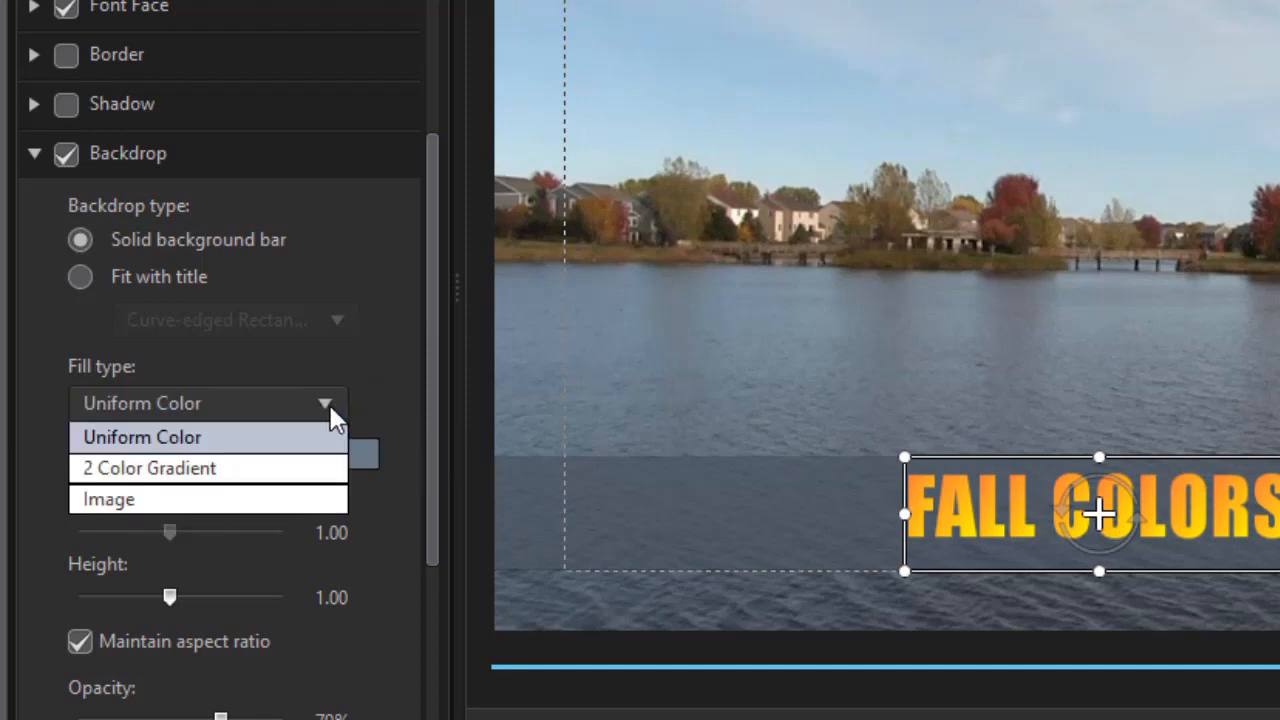
click(300, 509)
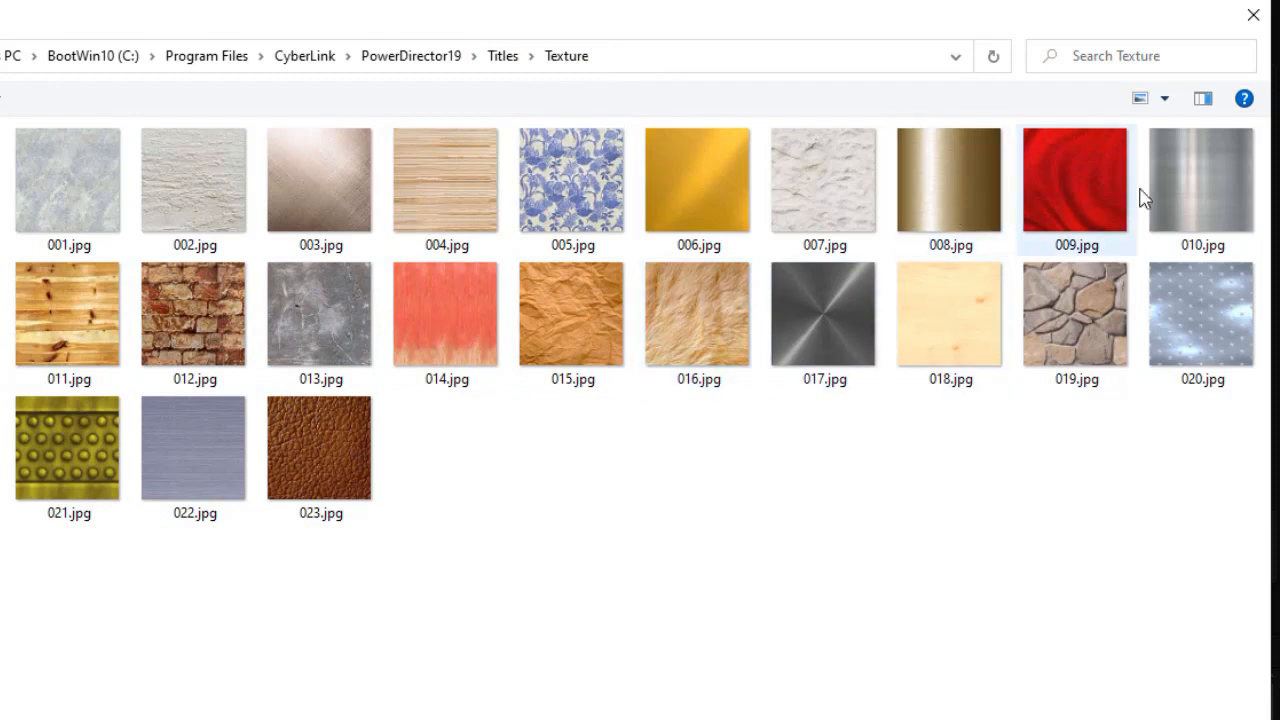
click(1208, 182)
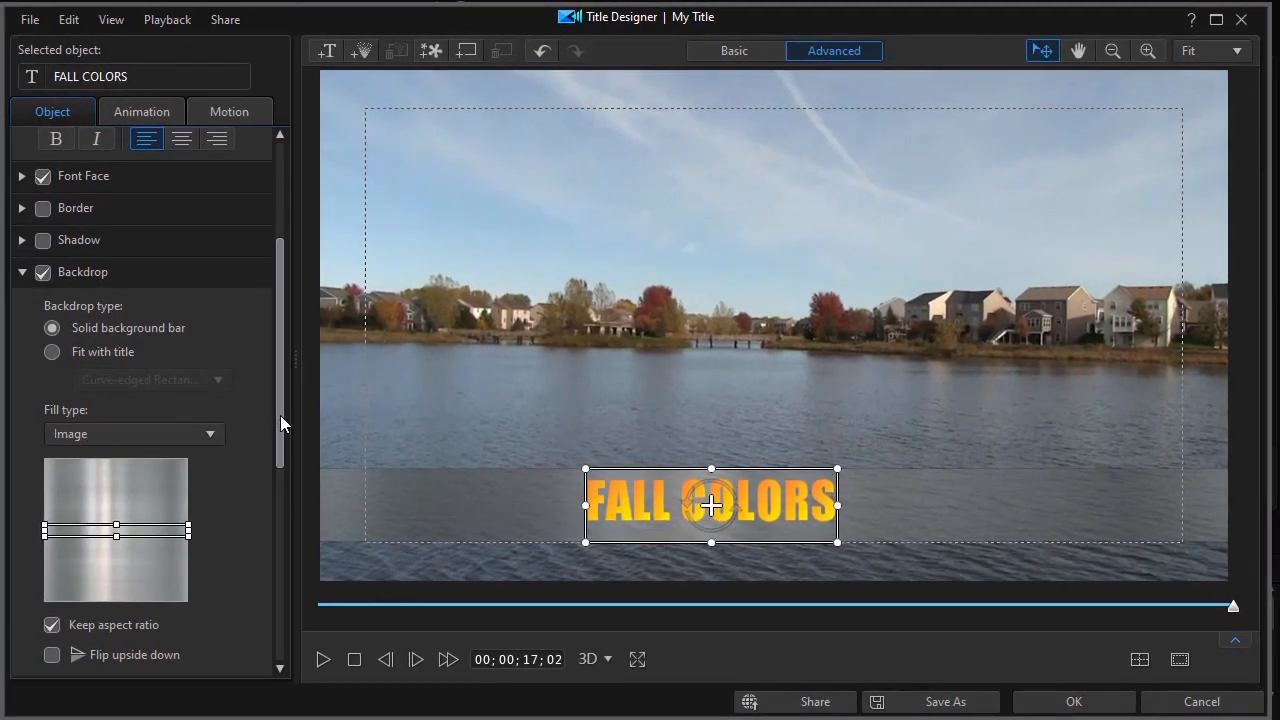
Step: Raise the opacity of the title's backdrop bar to 100%
drag(278, 415, 279, 497)
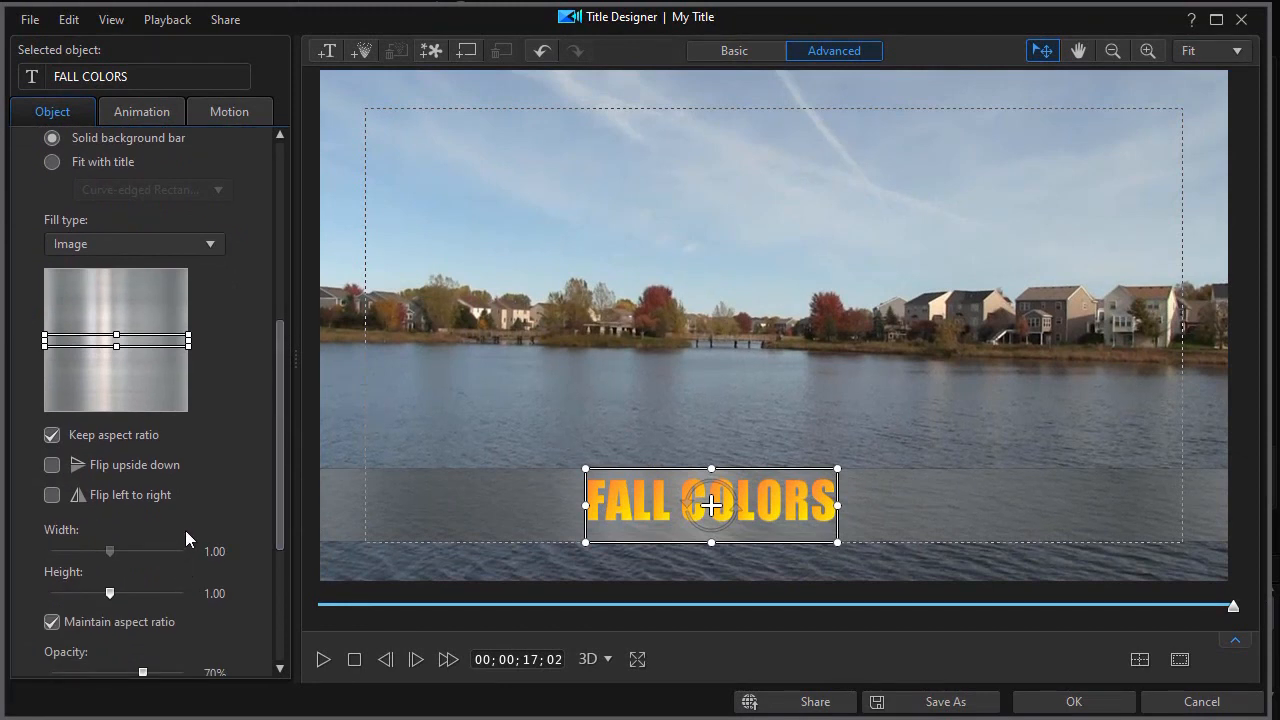
drag(277, 522, 282, 579)
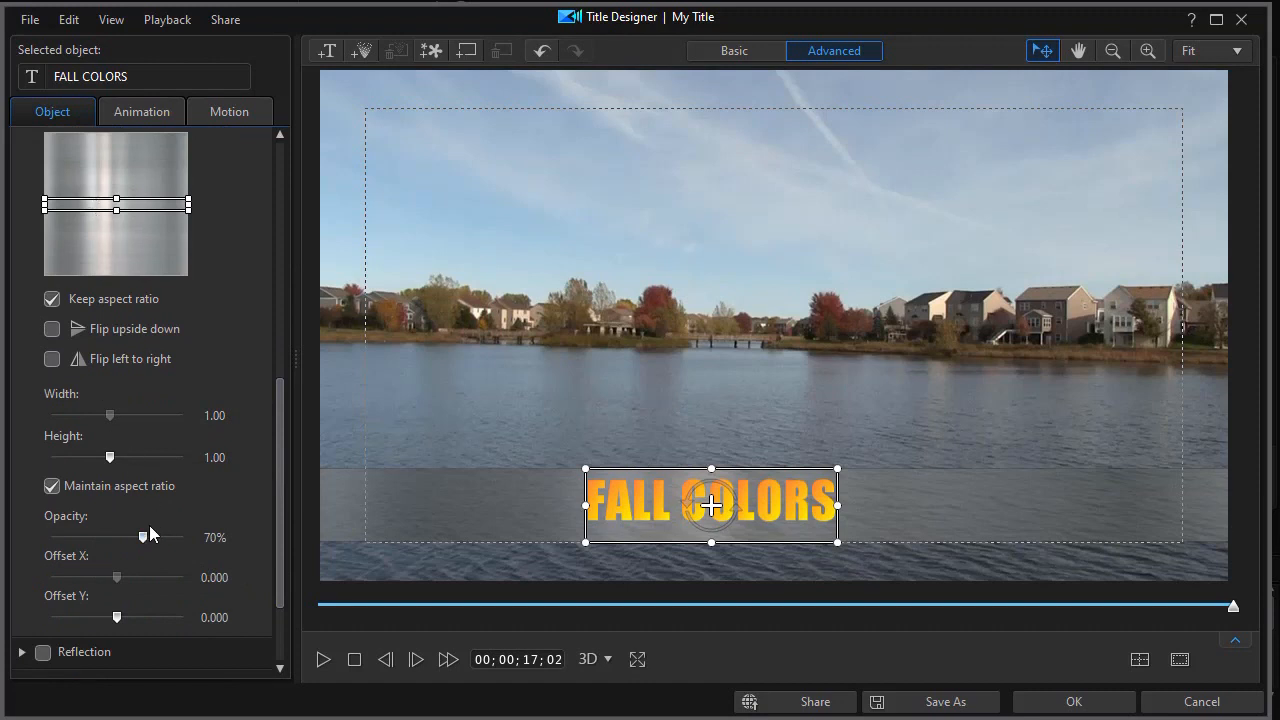
drag(143, 540, 200, 536)
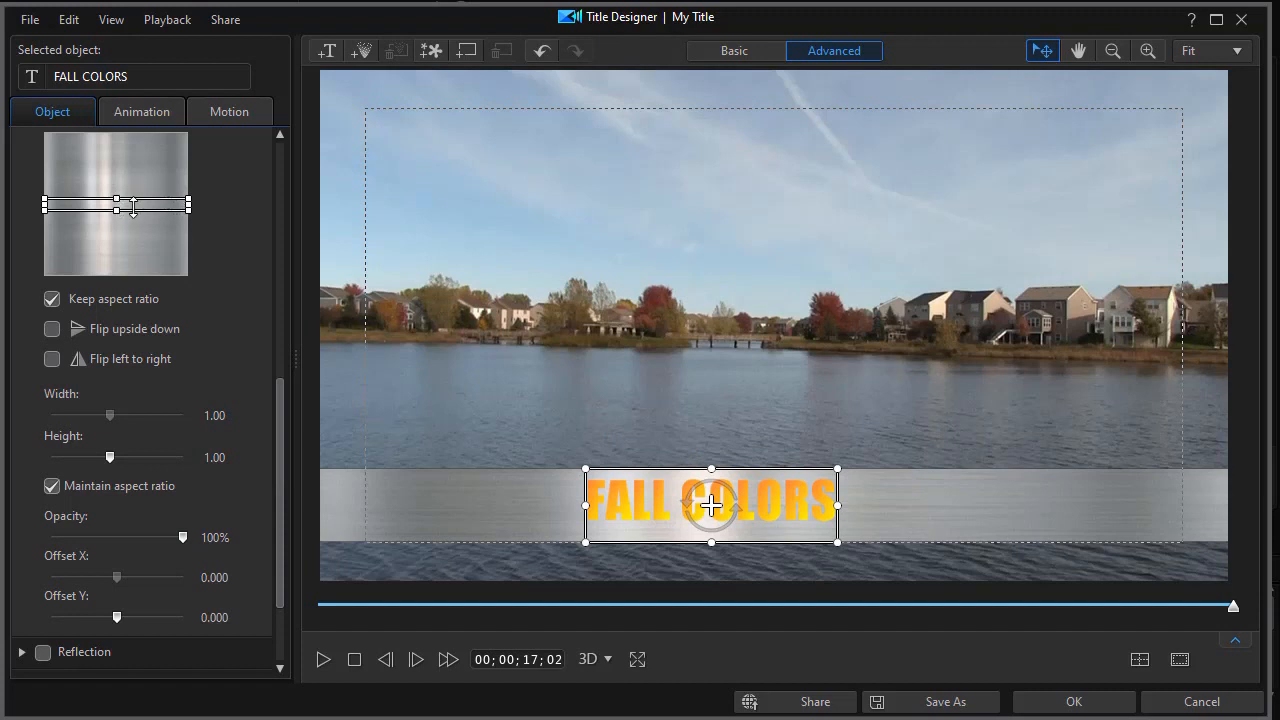
Step: Turn off Keep aspect ratio and reshape the metal texture's crop area to cover a shorter, taller part of the image
mouse_move(136, 203)
mouse_down()
mouse_move(135, 260)
mouse_move(138, 158)
mouse_move(138, 217)
mouse_up()
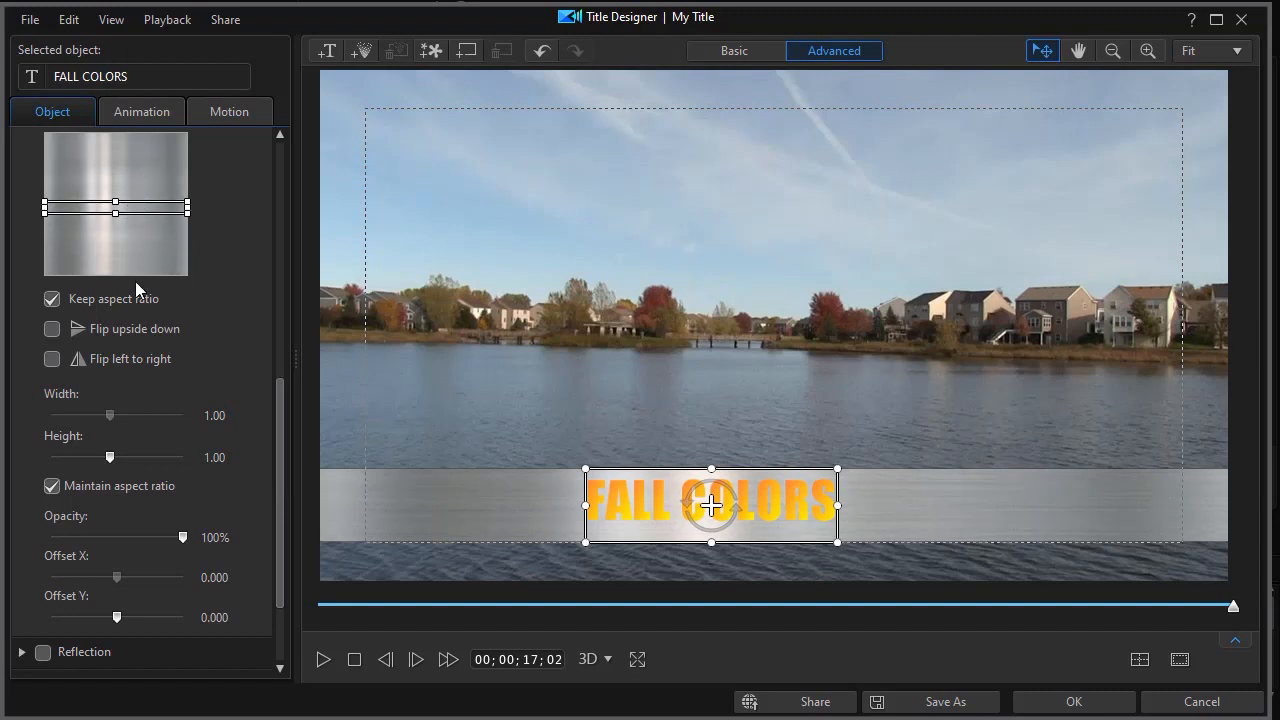
click(58, 299)
drag(42, 215, 96, 222)
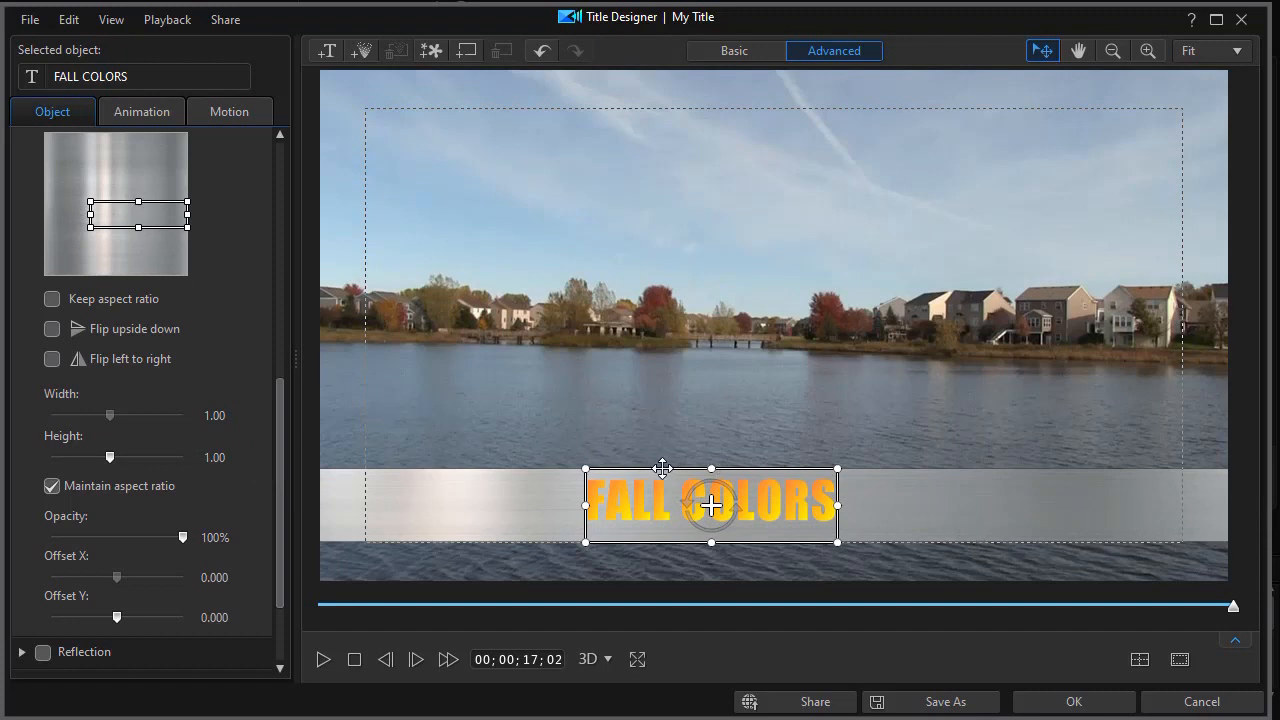
Step: Move the FALL COLORS title along the backdrop bar to the right part of the frame
drag(665, 469, 969, 470)
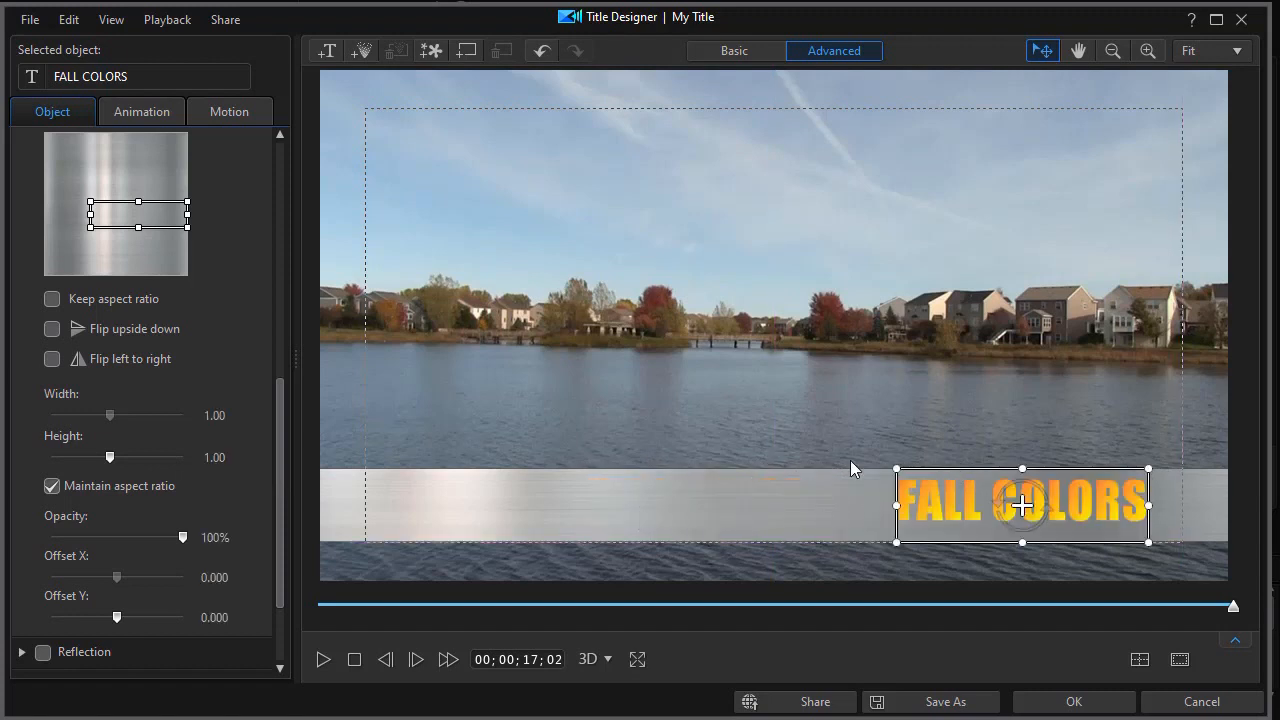
drag(980, 466, 444, 463)
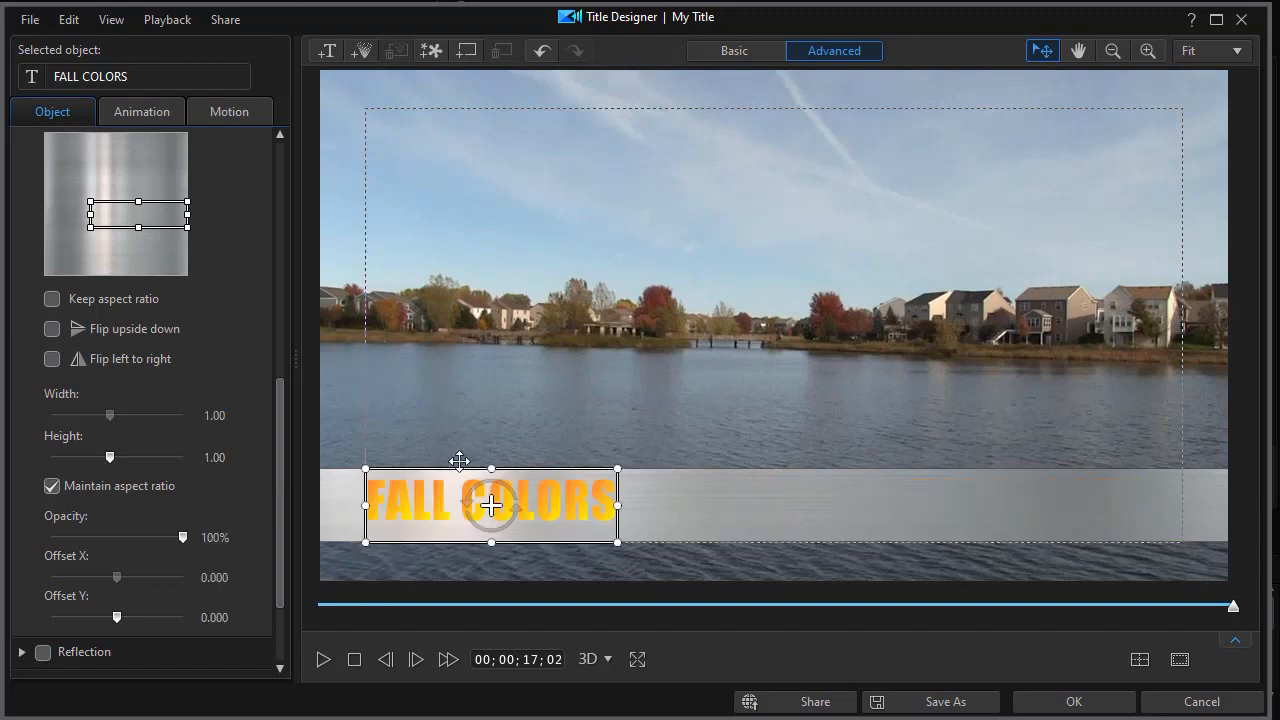
drag(473, 461, 958, 467)
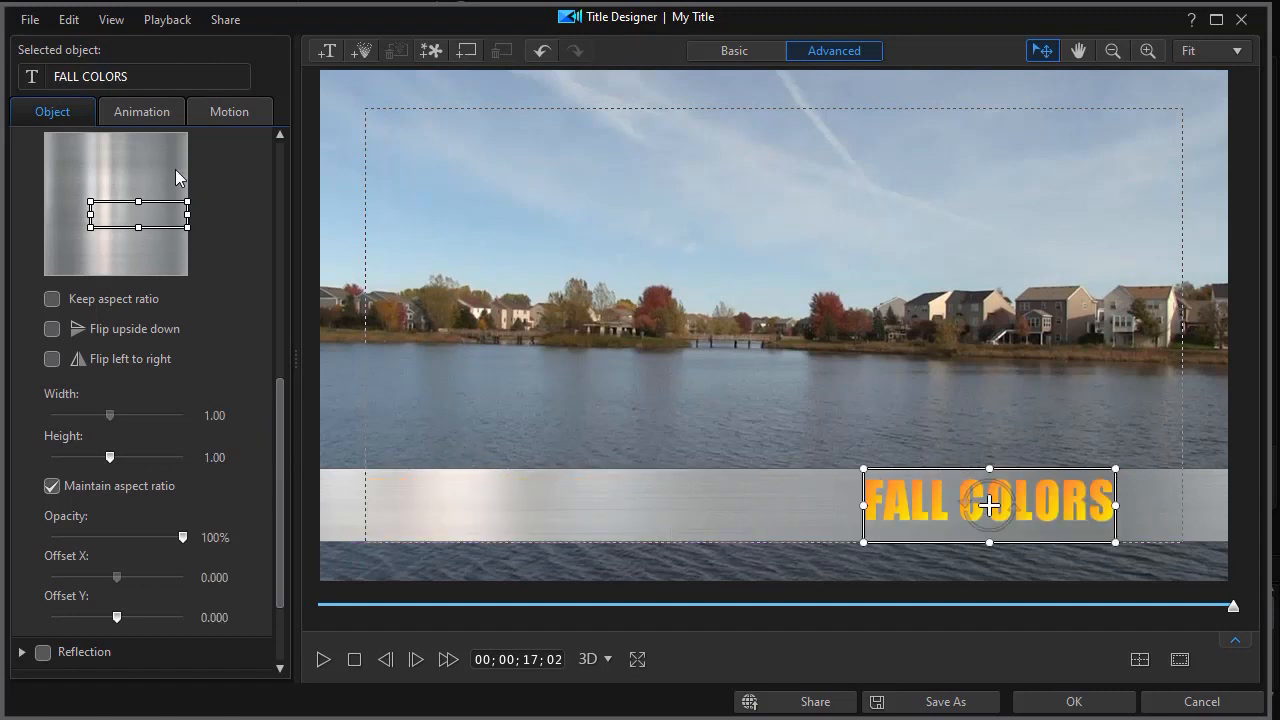
Step: Replace the backdrop image with Raindrops.jpg from PowerDirector19's Background > 16_9 folder
drag(278, 402, 276, 231)
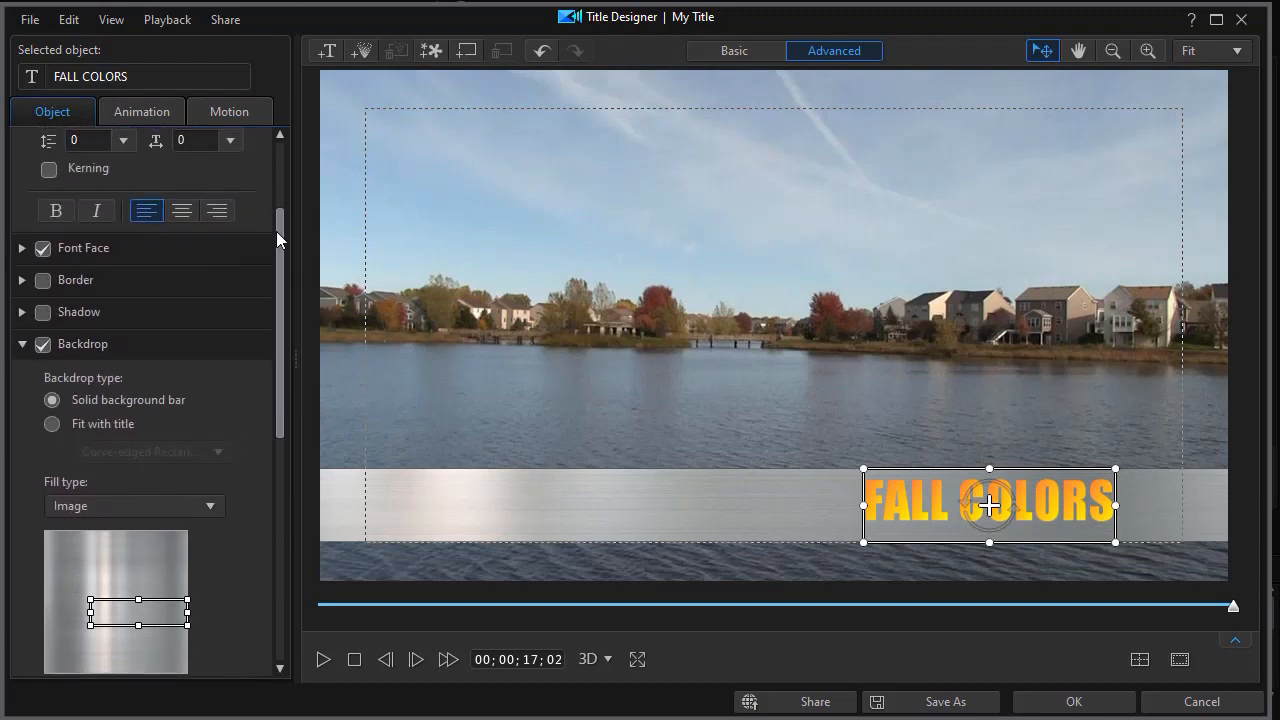
click(210, 506)
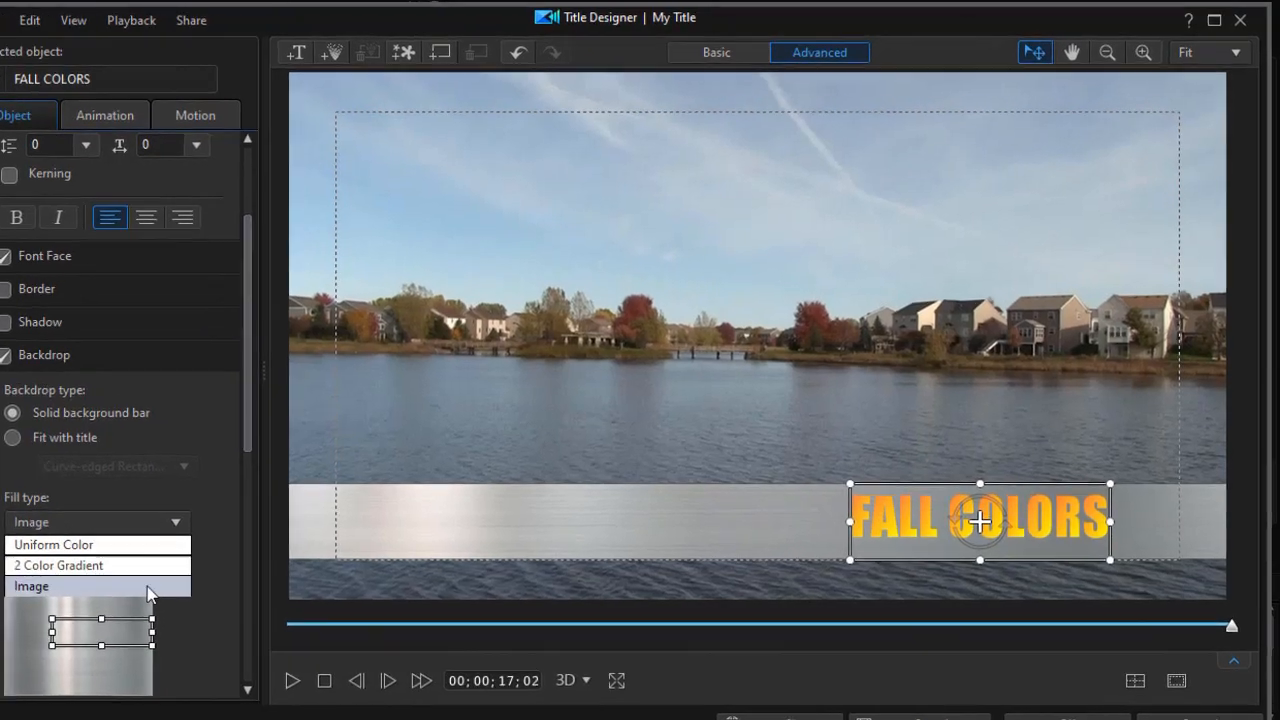
click(155, 583)
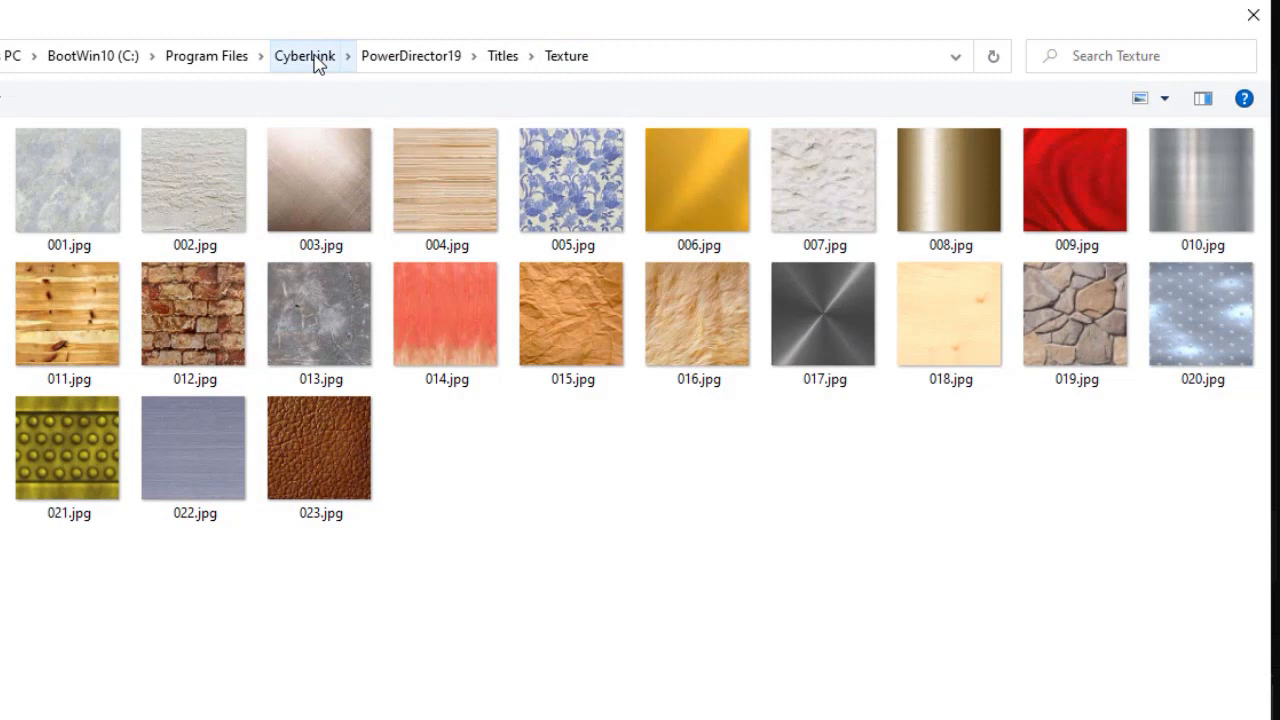
click(418, 60)
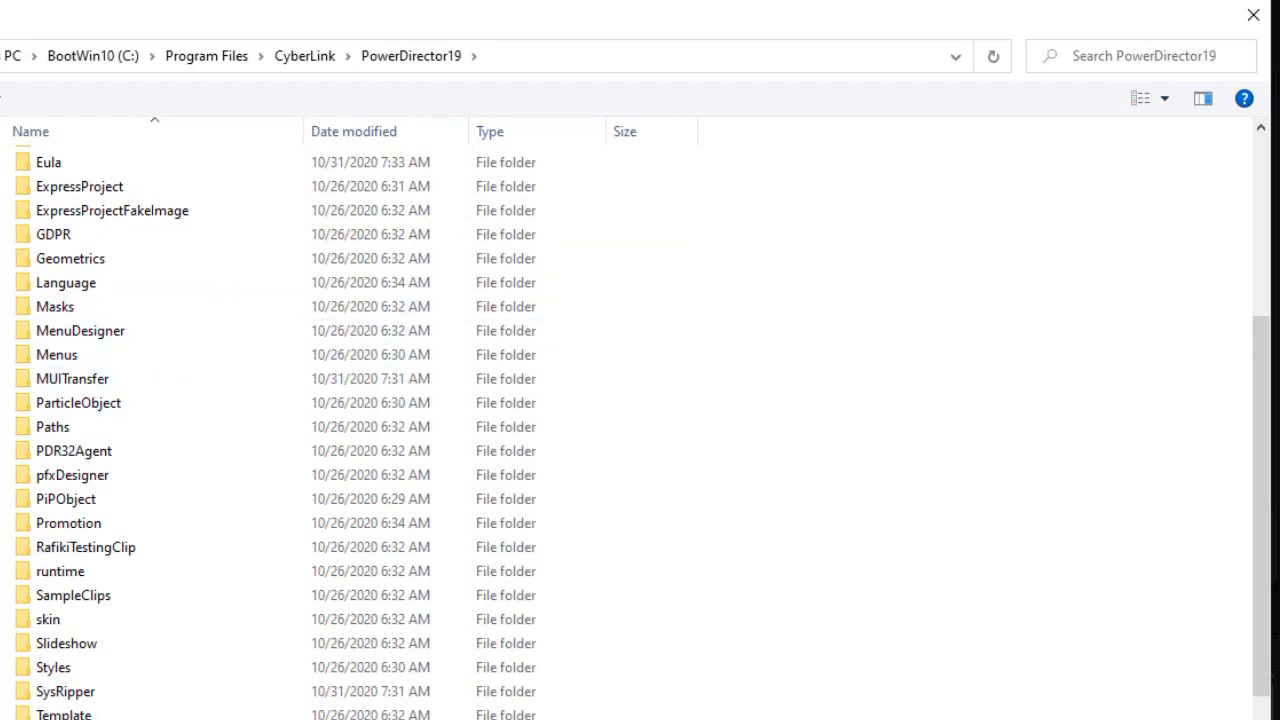
drag(1265, 348, 1243, 143)
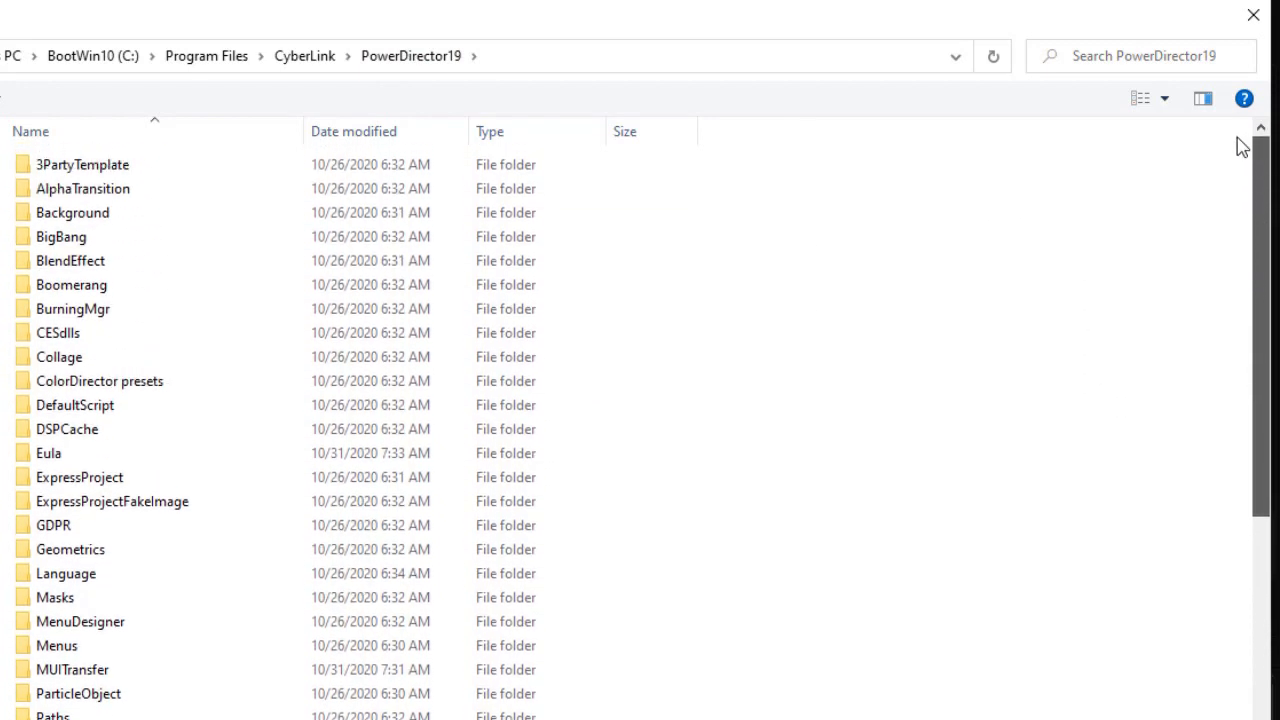
double_click(85, 215)
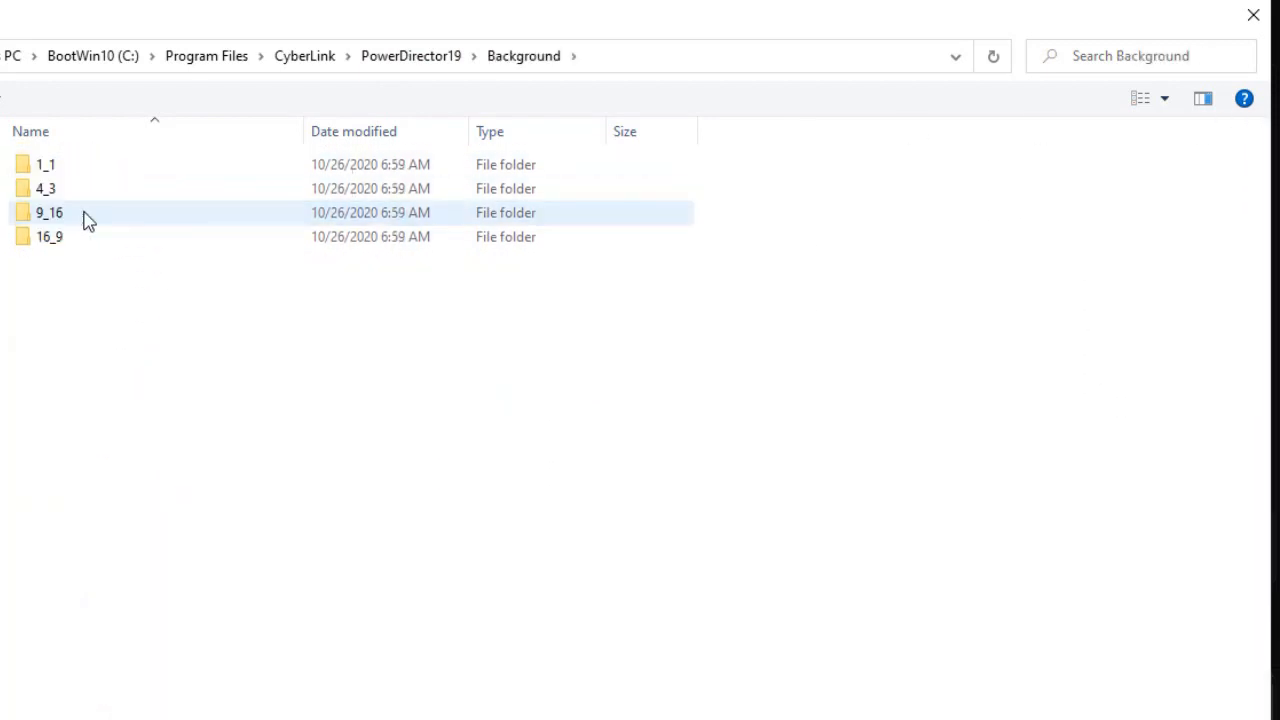
double_click(84, 240)
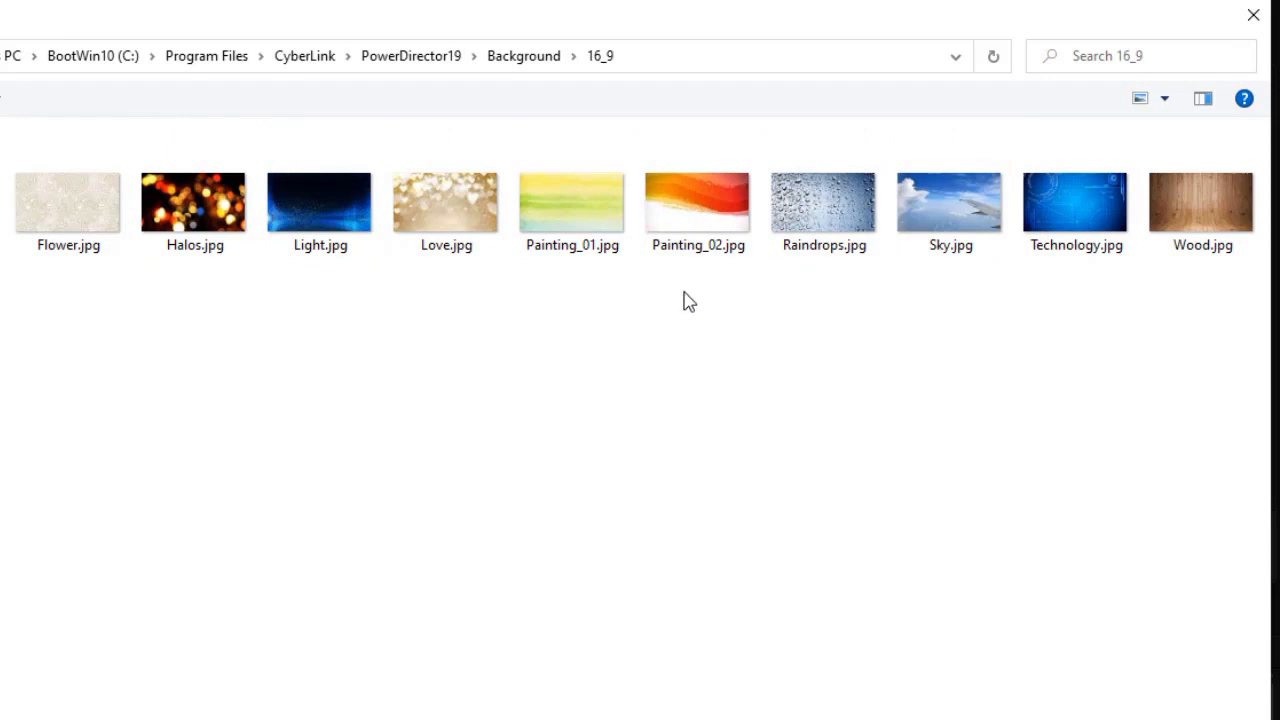
double_click(817, 212)
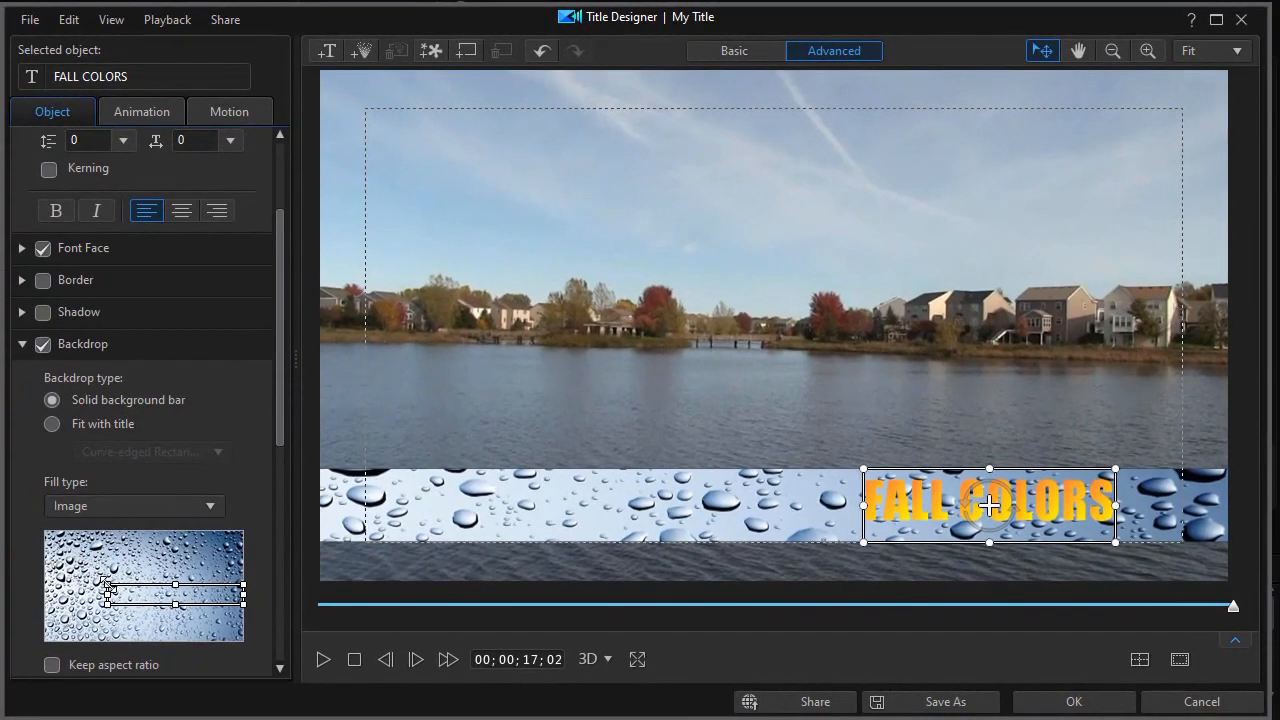
Step: Resize and reposition the raindrop image's crop area, with Keep aspect ratio turned on
drag(106, 585, 95, 550)
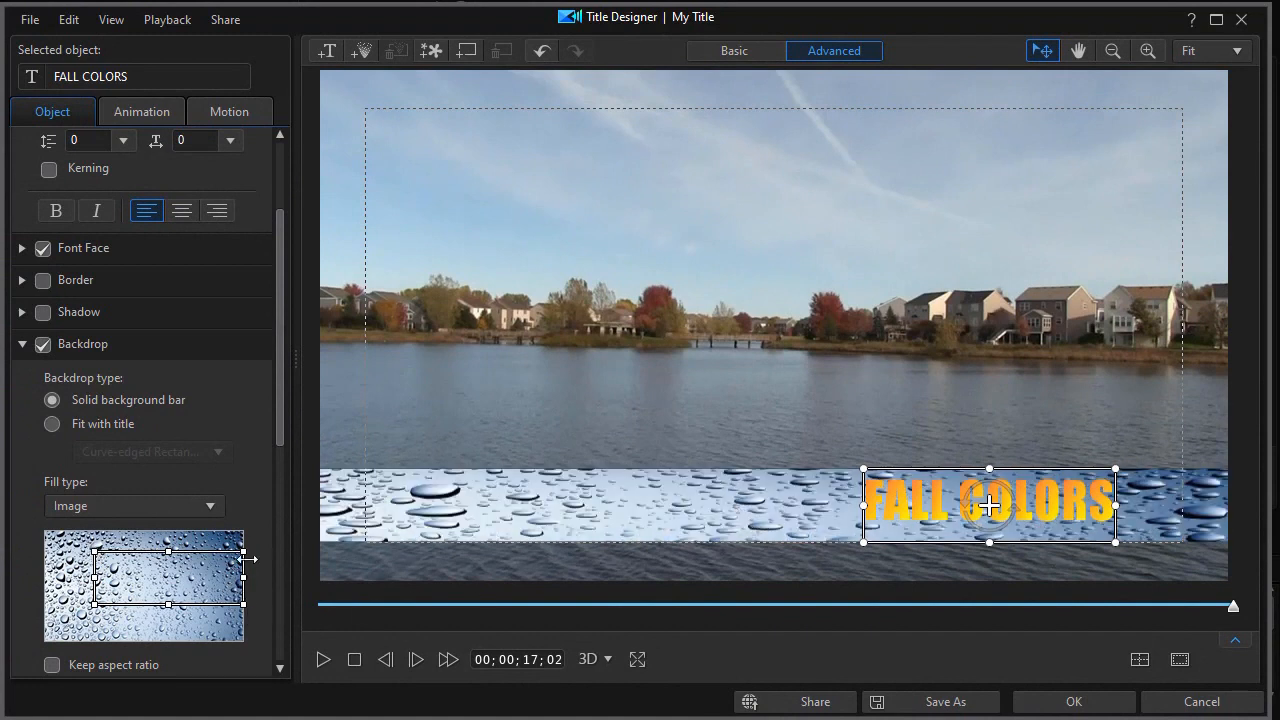
drag(246, 550, 228, 558)
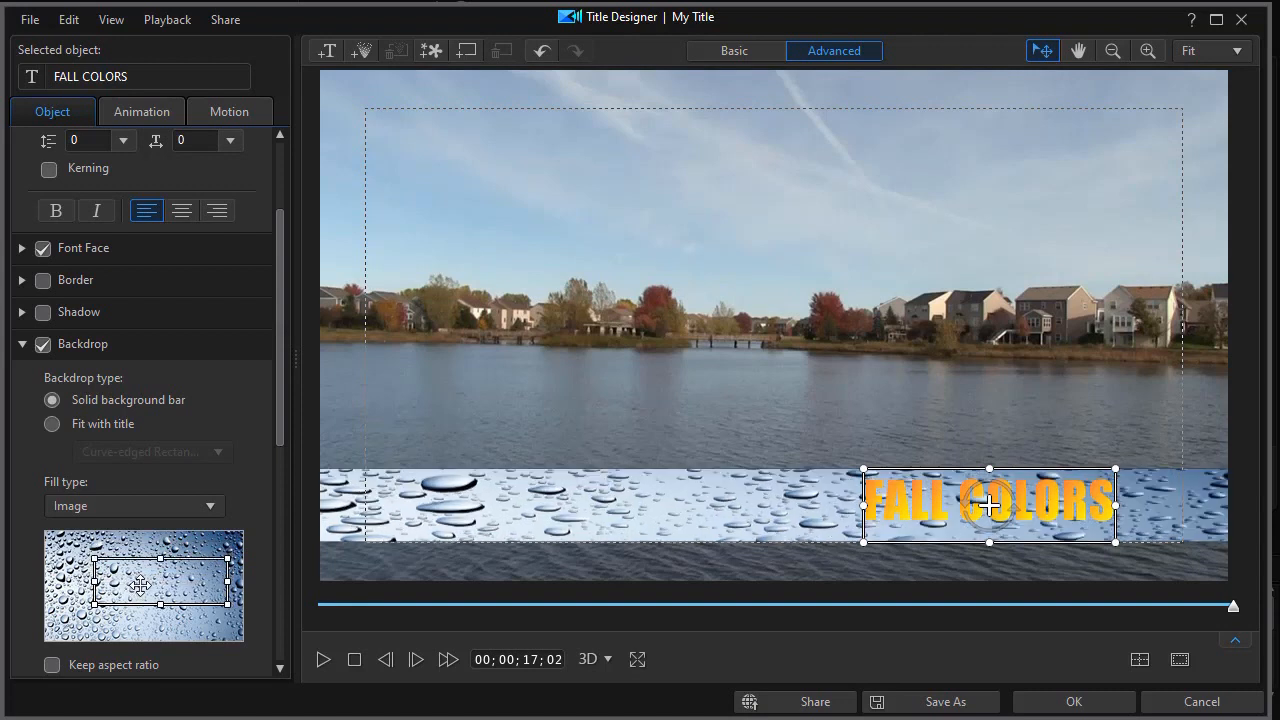
drag(275, 439, 272, 510)
click(54, 507)
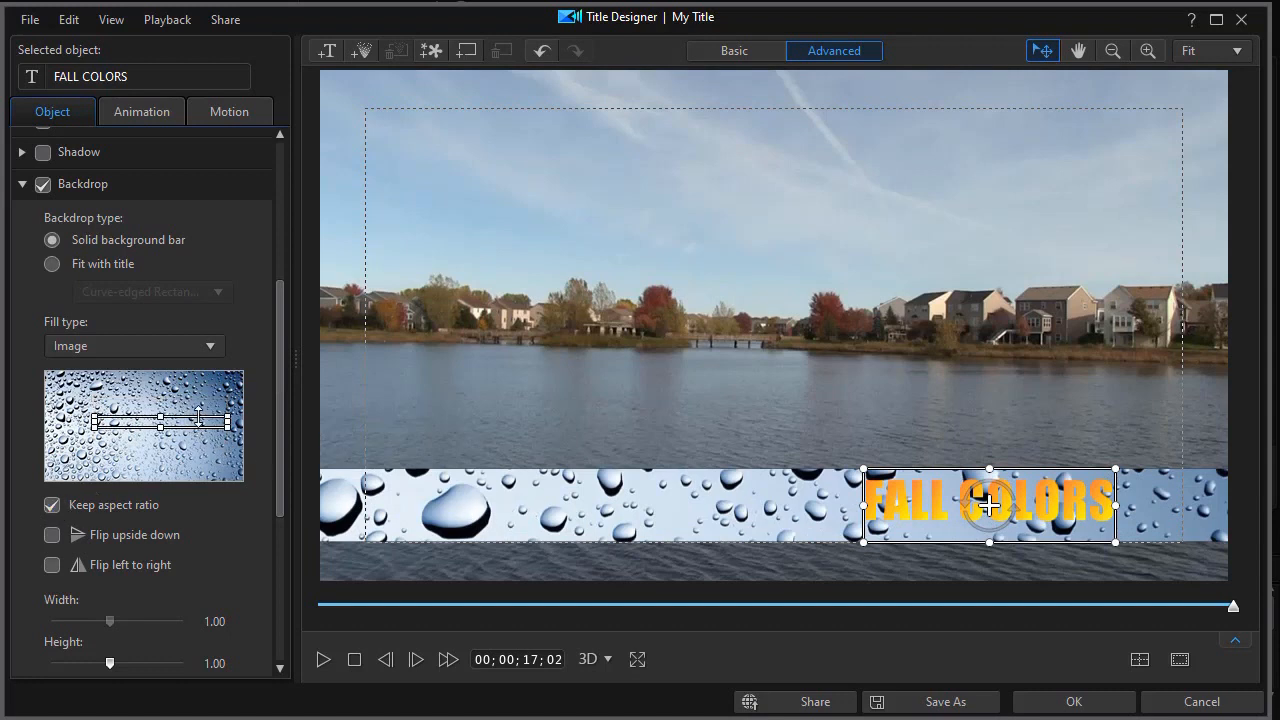
drag(200, 420, 166, 456)
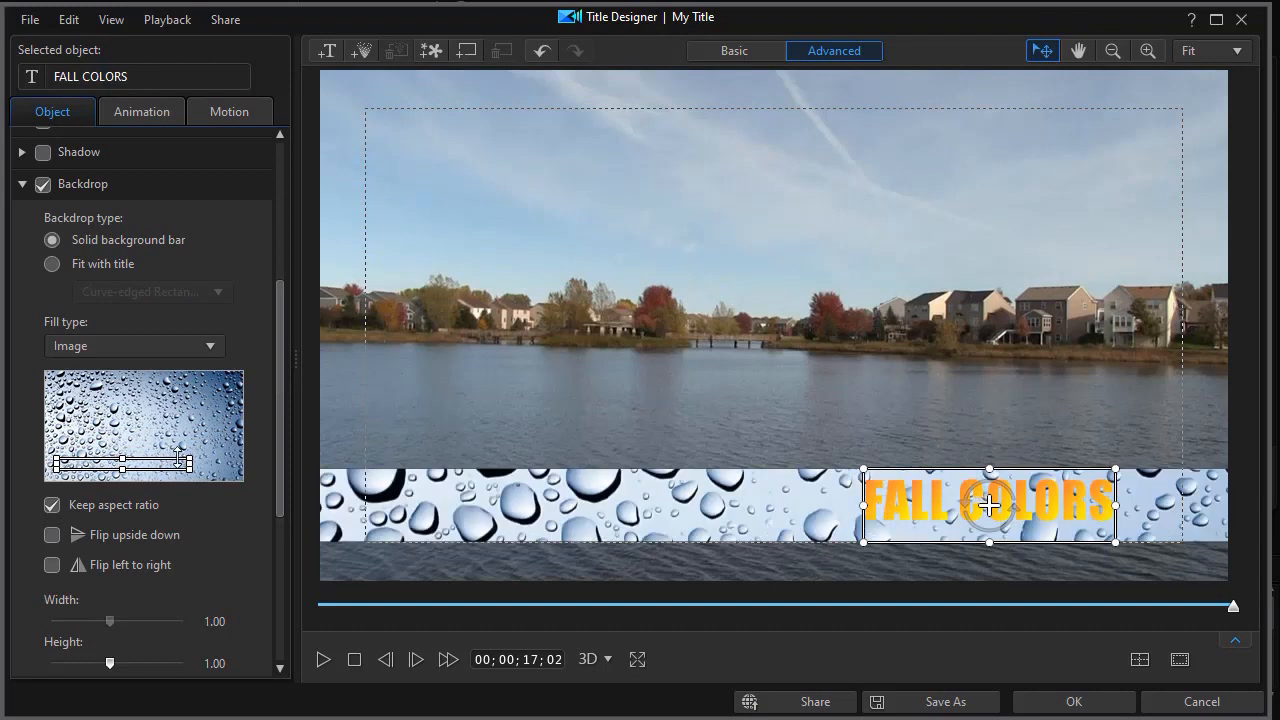
drag(168, 460, 205, 407)
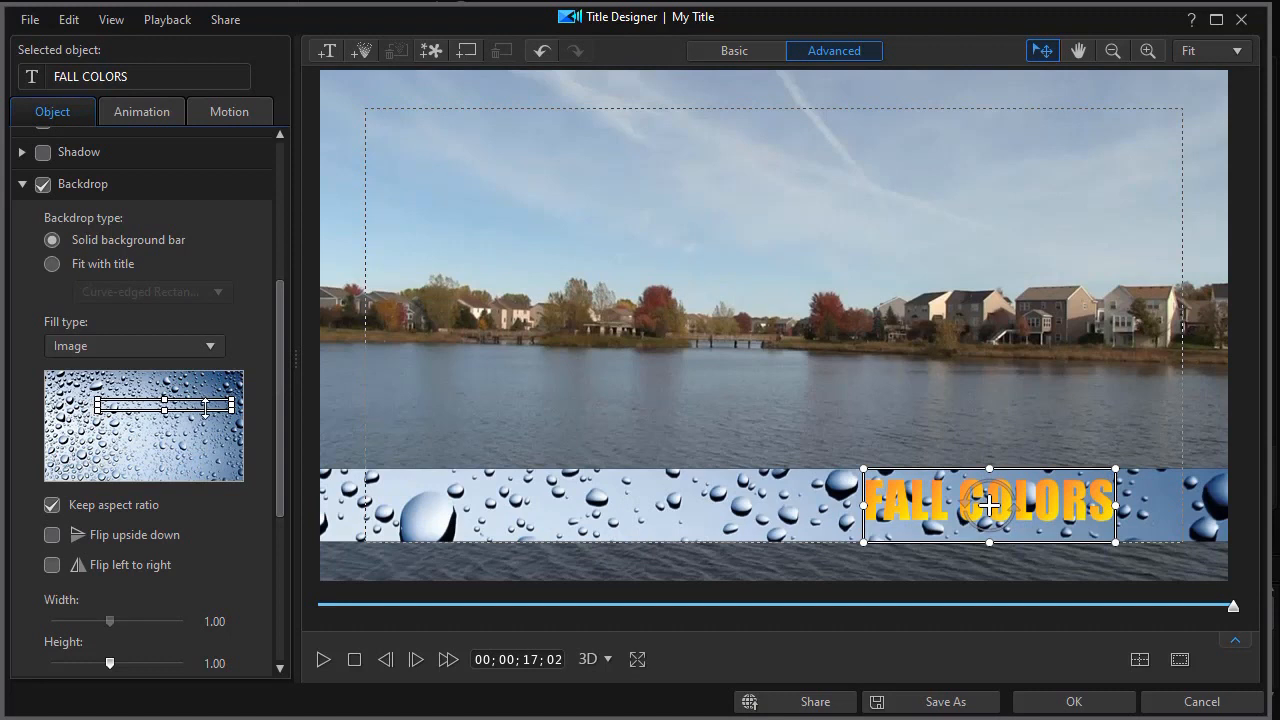
Step: Replace the backdrop image with Painting_02.jpg and position its crop area where the white and yellow brushstrokes run into red
click(210, 346)
click(165, 412)
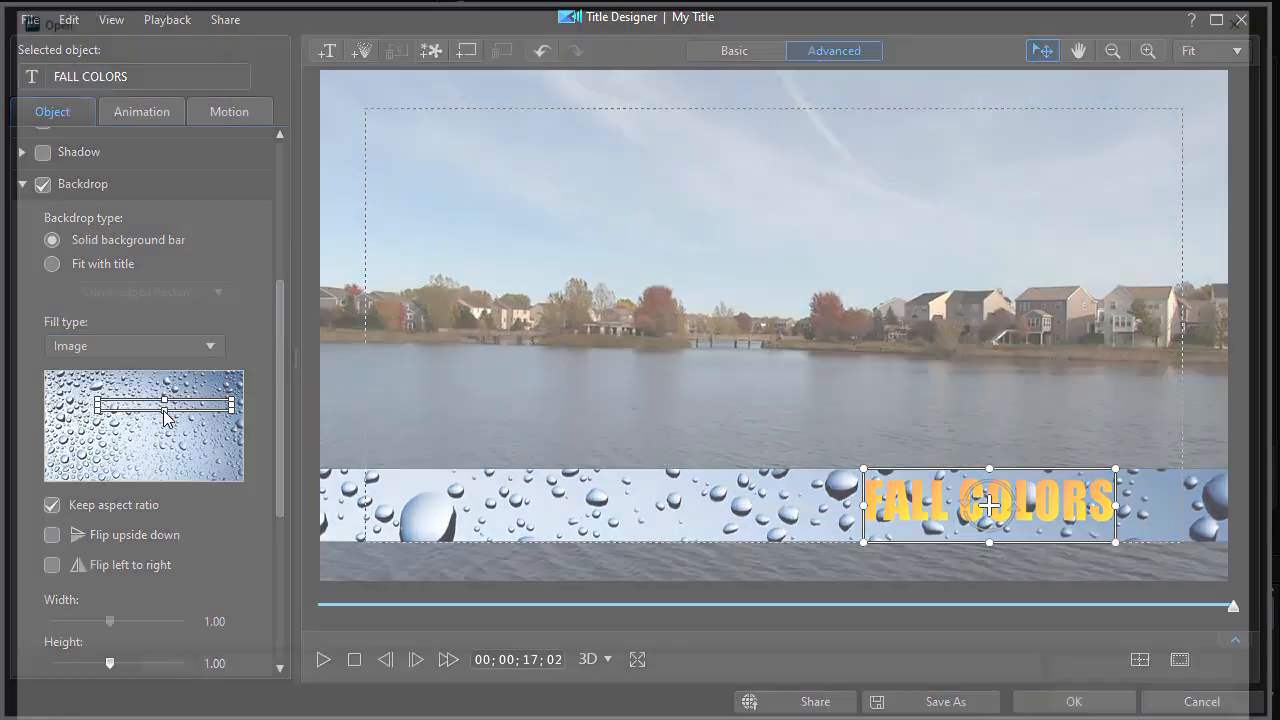
double_click(770, 197)
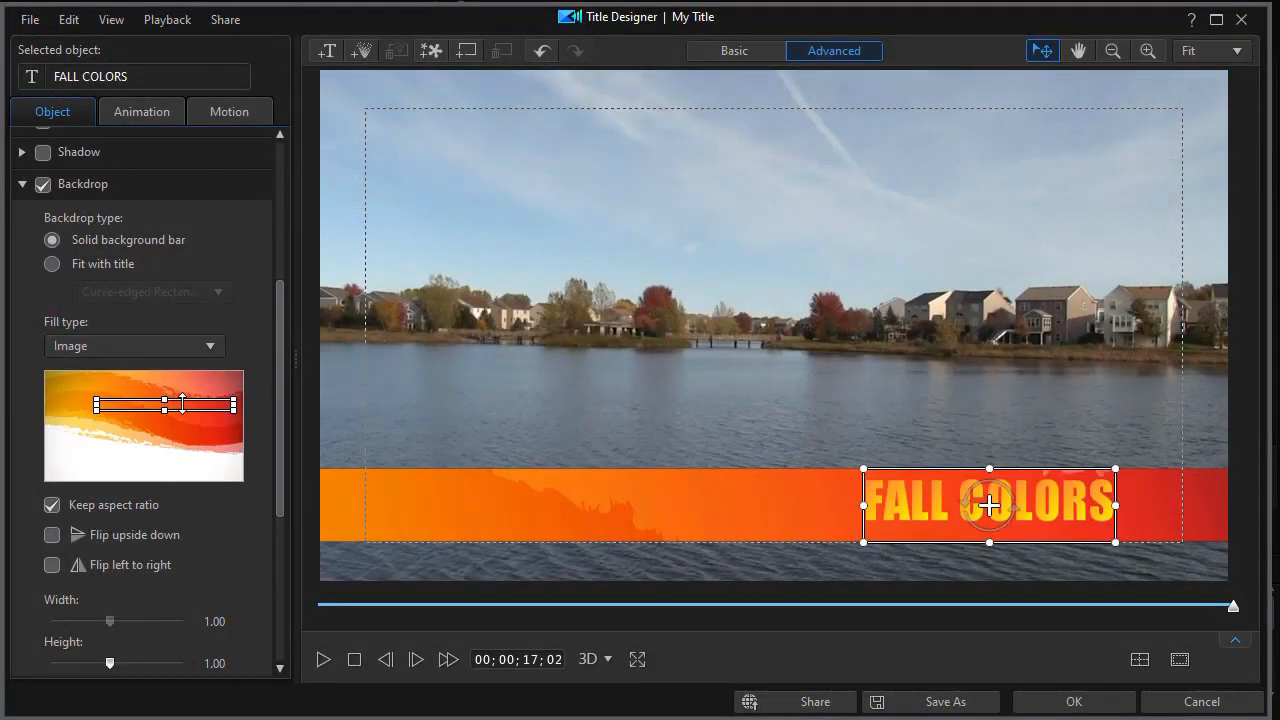
drag(186, 404, 146, 423)
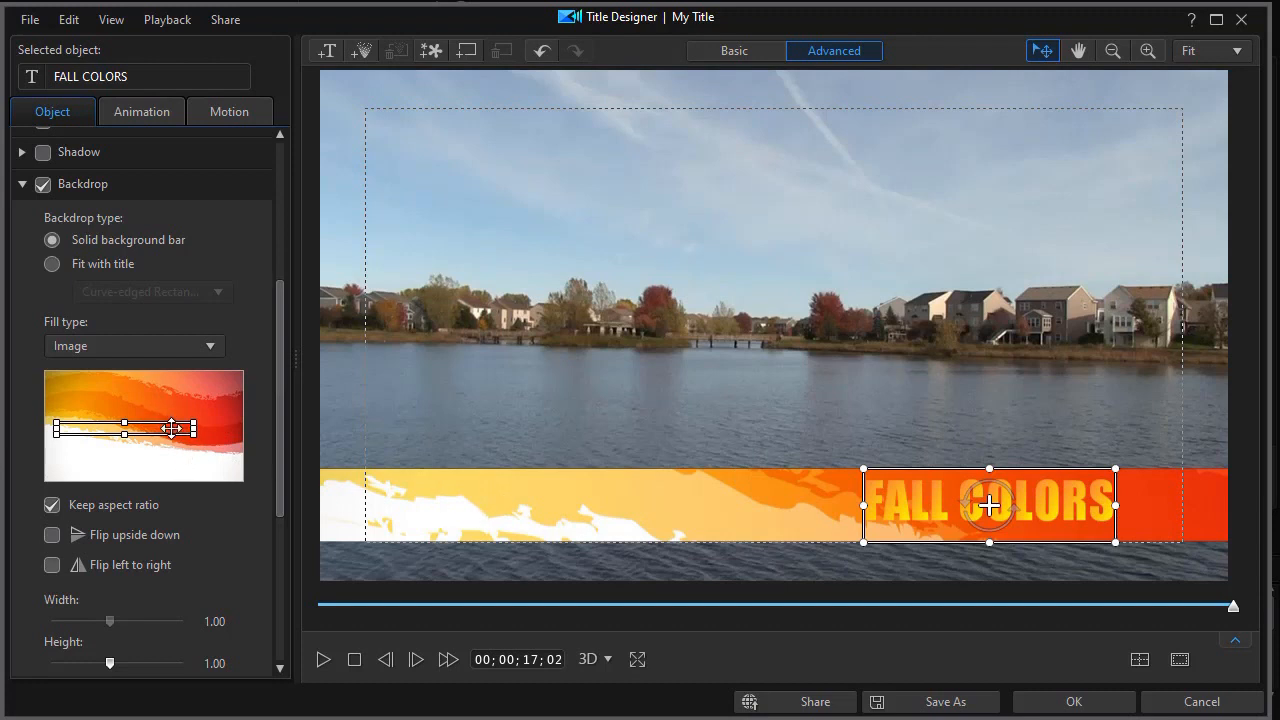
drag(172, 429, 196, 429)
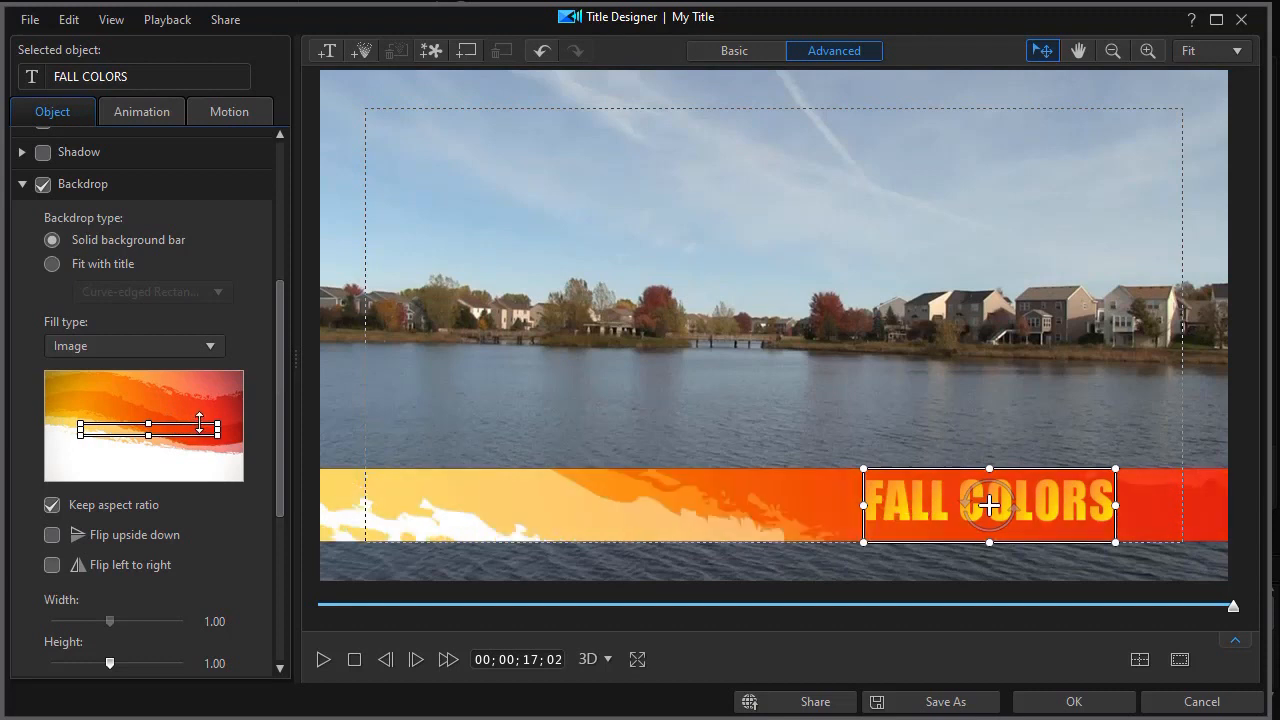
Step: Select the entire FALL COLORS text and enable a border on it
double_click(949, 495)
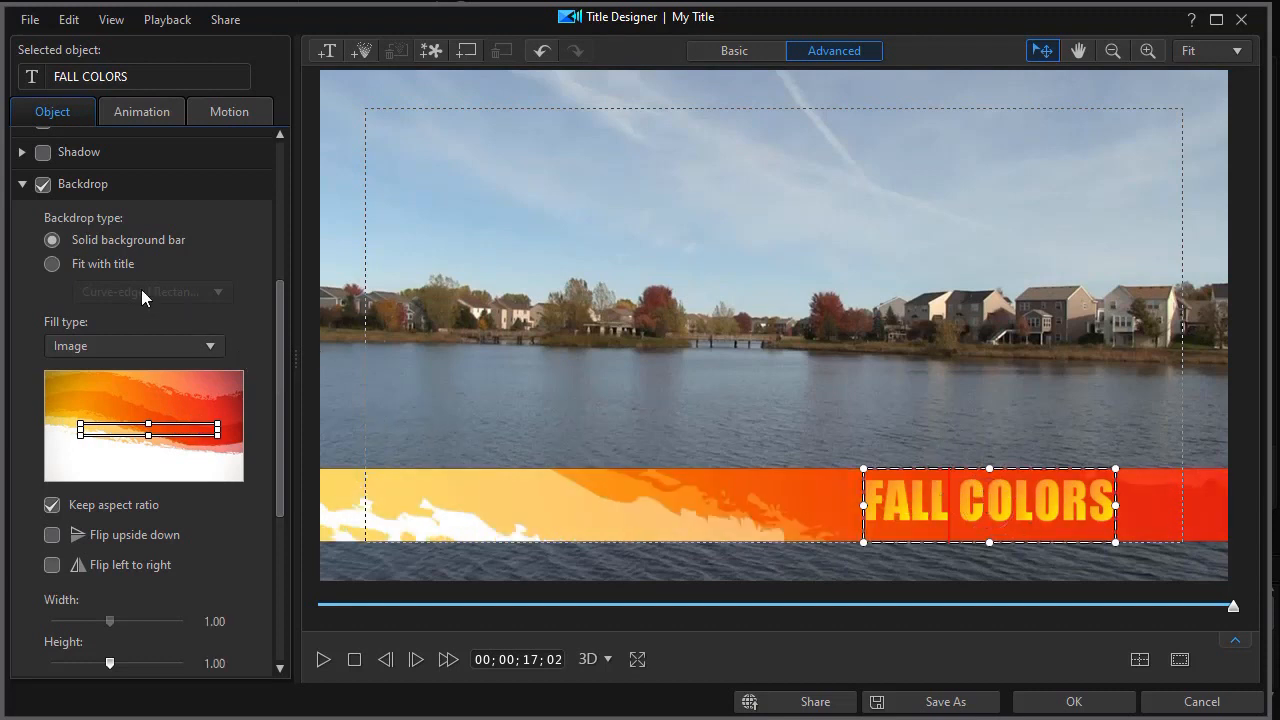
drag(280, 338, 268, 235)
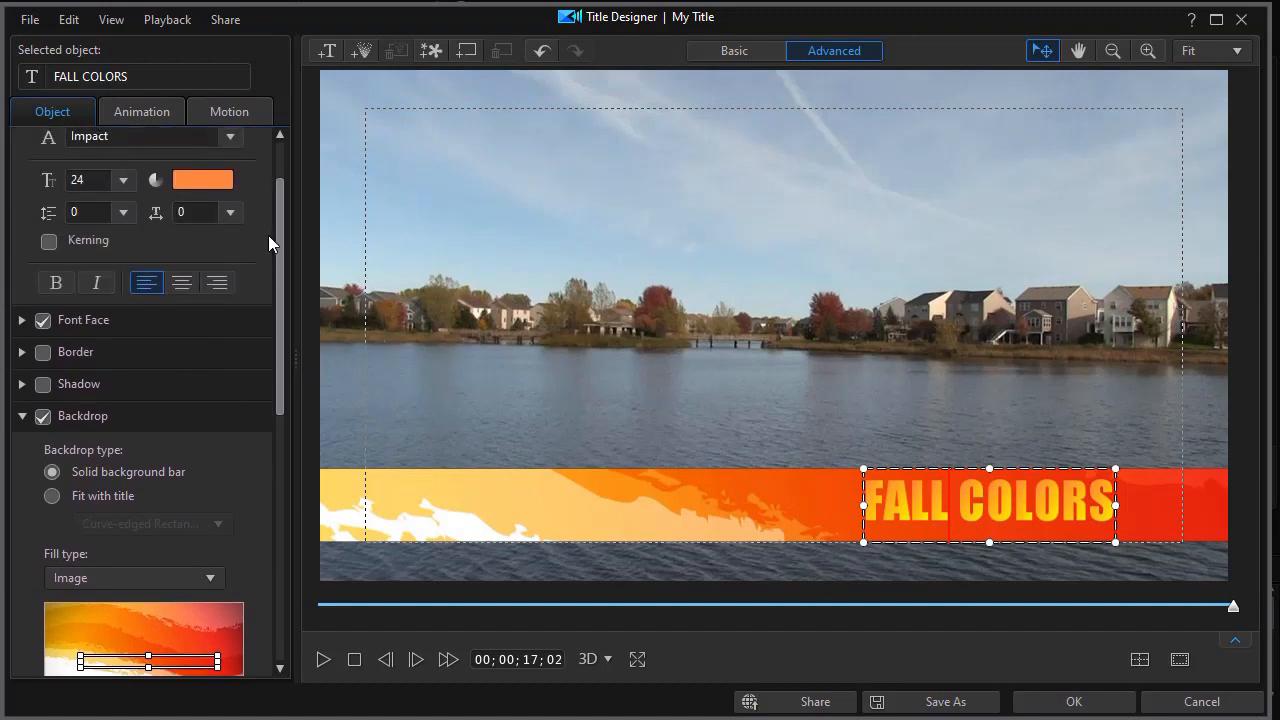
click(41, 349)
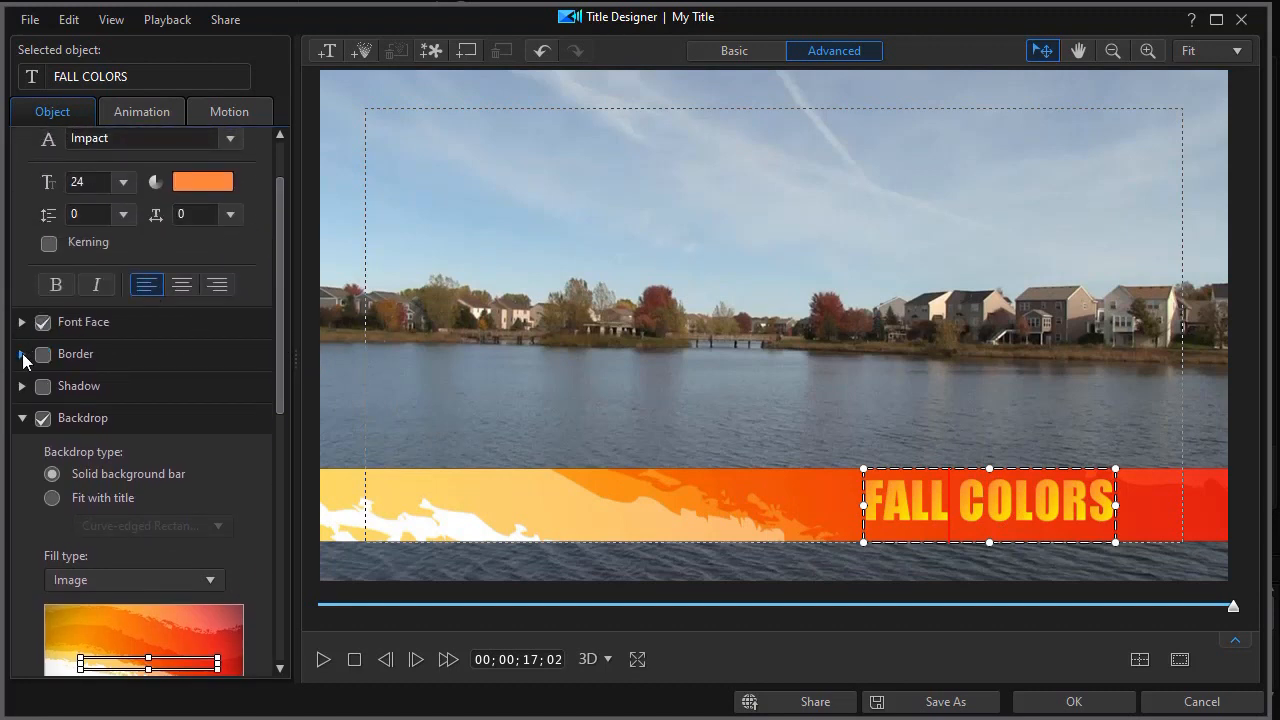
click(22, 354)
click(44, 333)
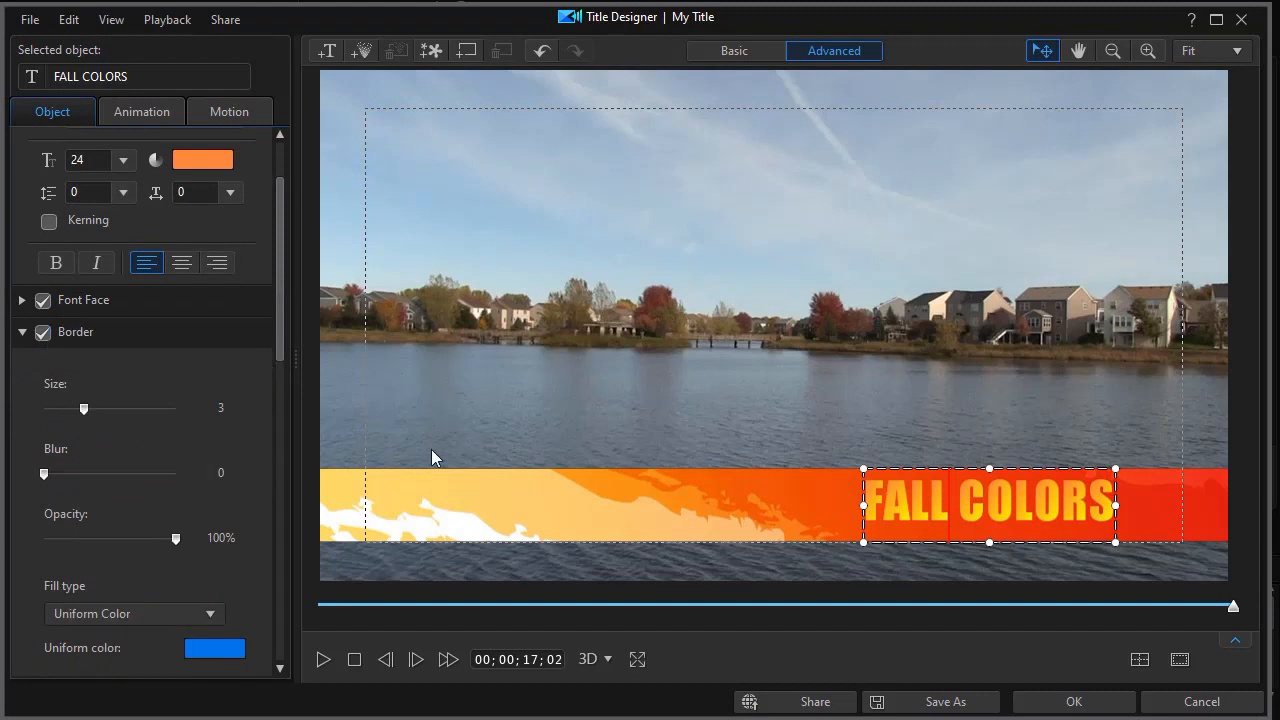
triple_click(916, 492)
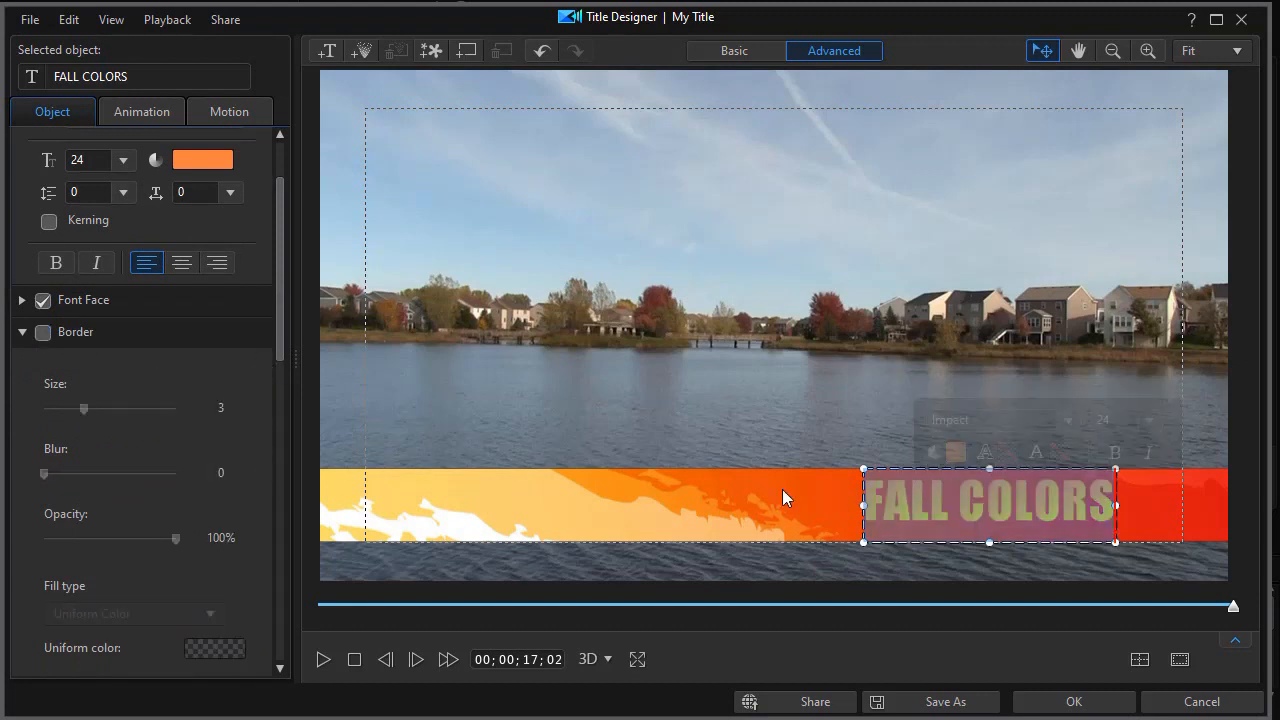
mouse_move(281, 340)
mouse_down()
mouse_move(272, 396)
mouse_move(270, 322)
mouse_up()
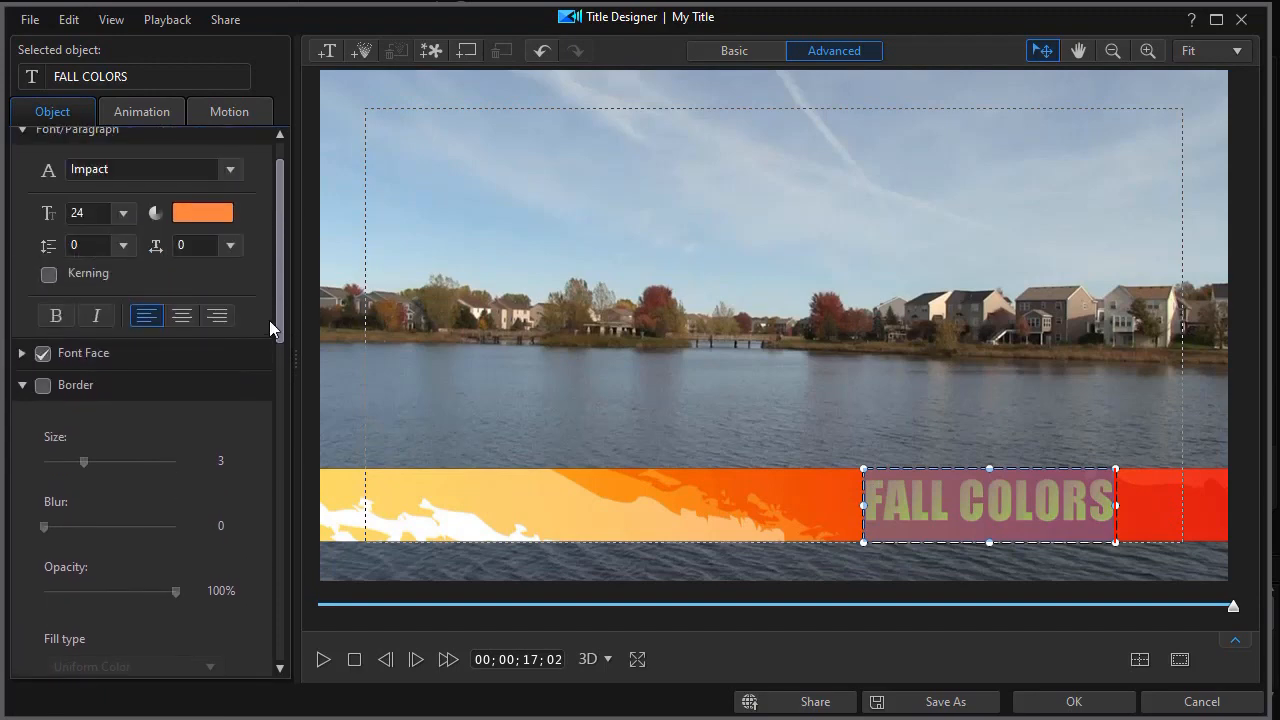
click(47, 381)
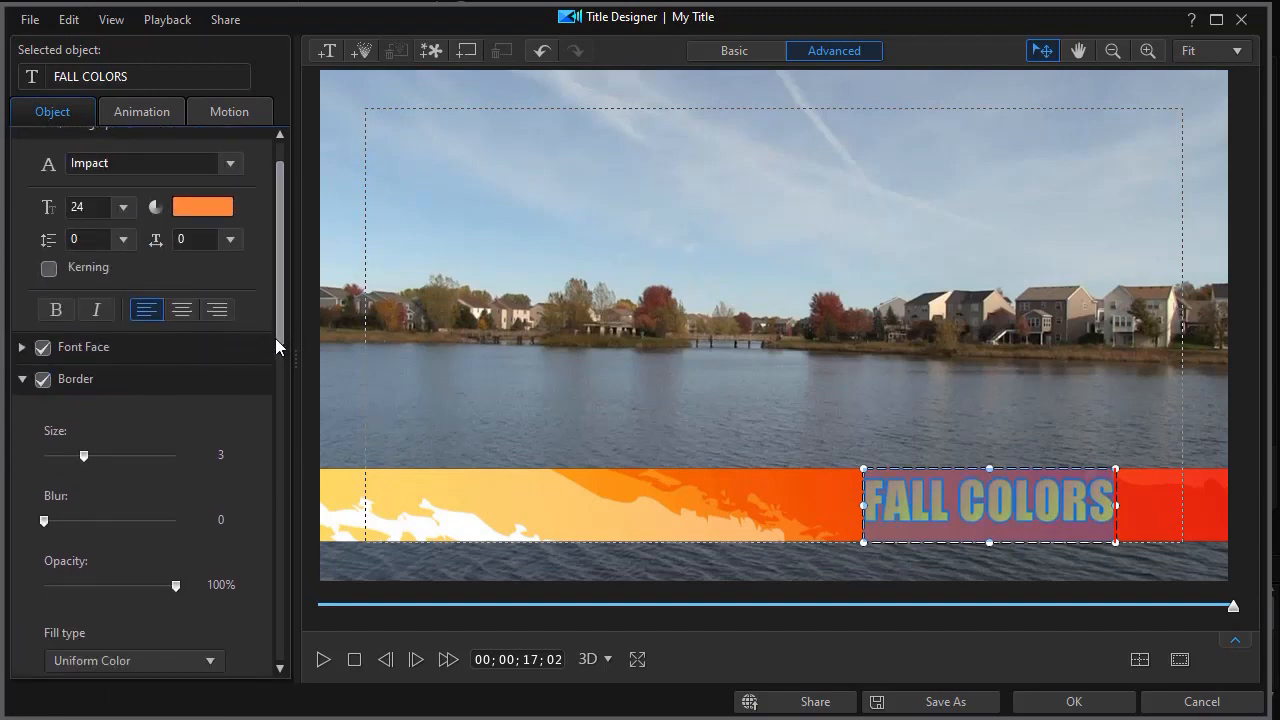
Step: Set the text border's uniform color to black and its size to 1, and deselect the title
drag(275, 338, 271, 417)
click(222, 481)
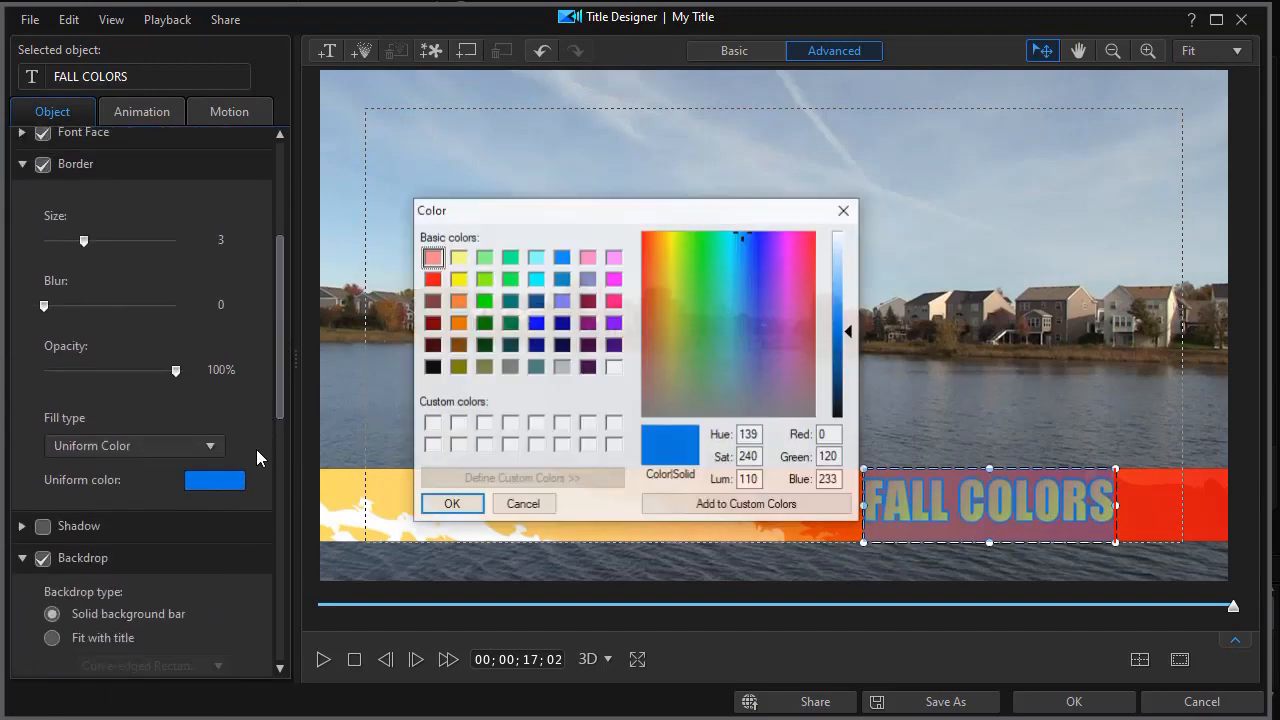
click(431, 368)
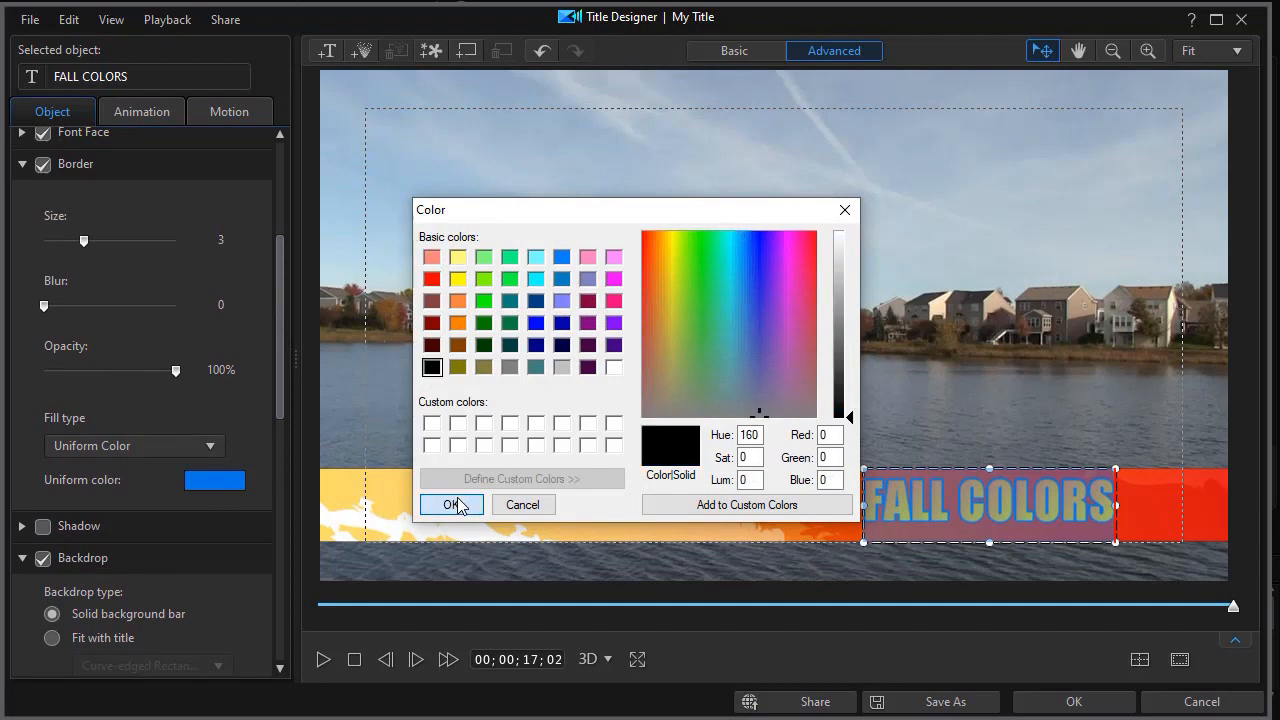
click(448, 504)
drag(84, 241, 57, 241)
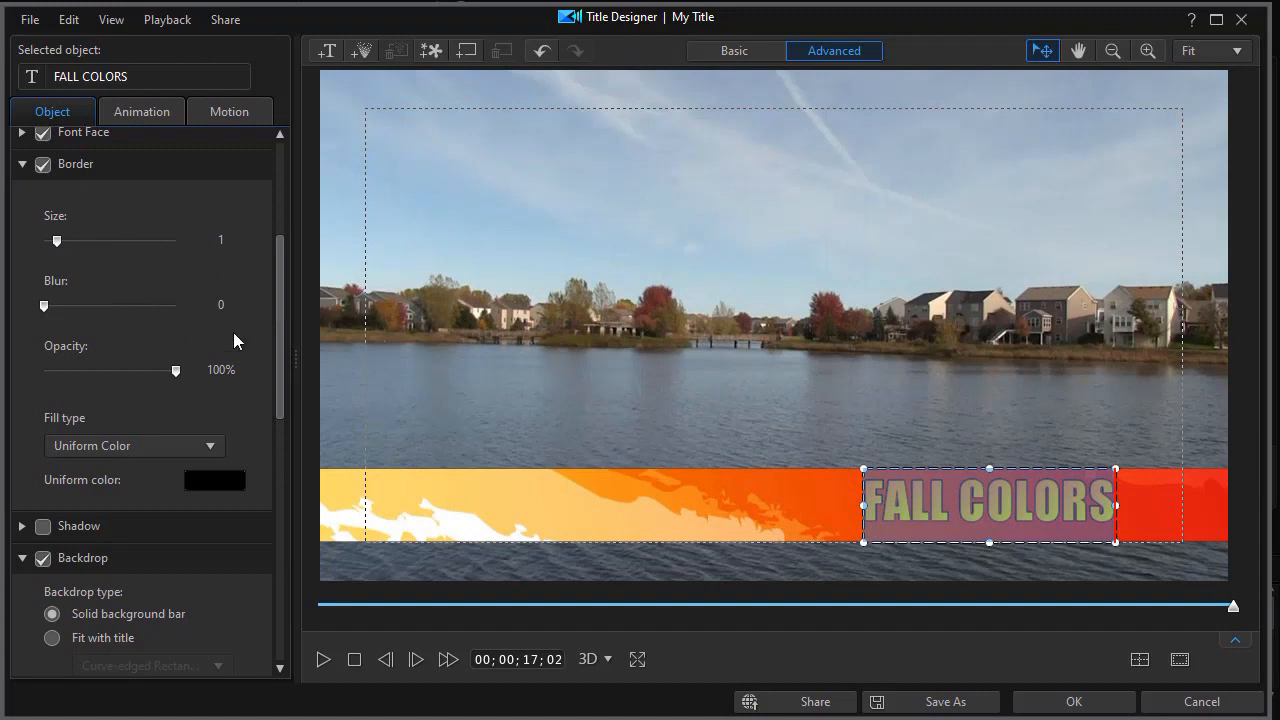
click(672, 386)
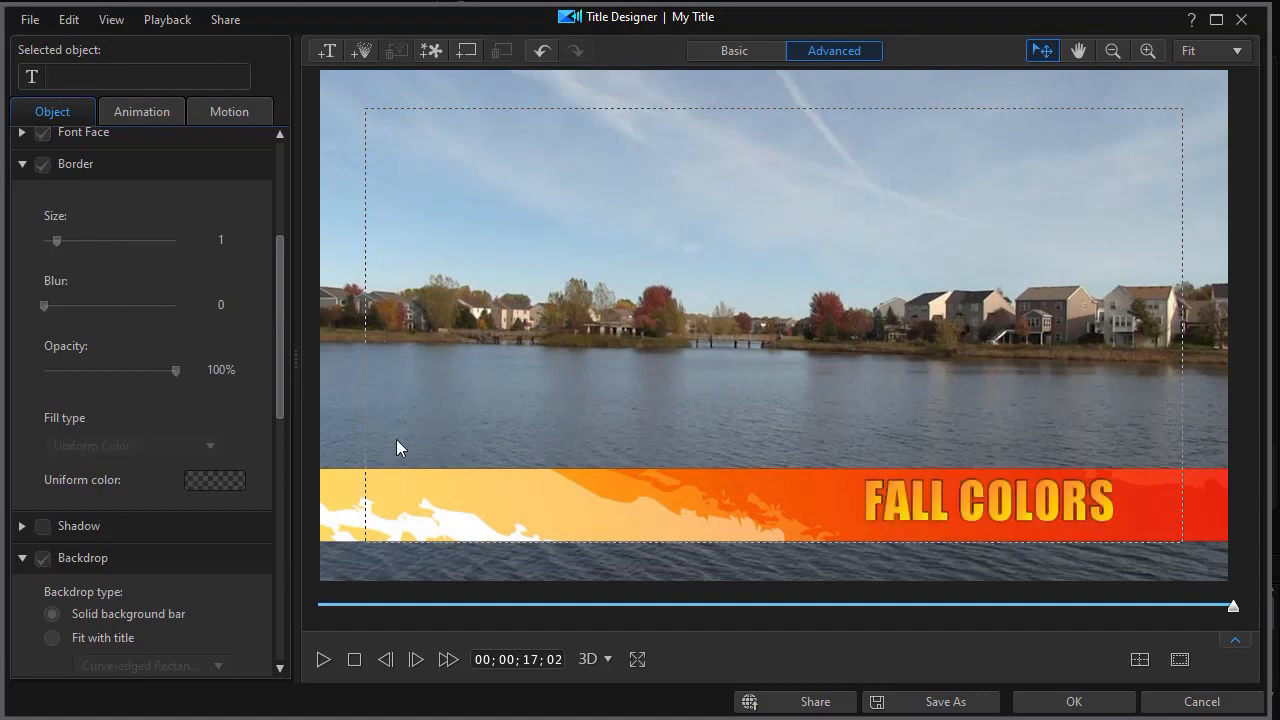
Step: Return to the title's backdrop type and fill settings
mouse_move(279, 356)
mouse_down()
mouse_move(278, 246)
mouse_move(277, 374)
mouse_up()
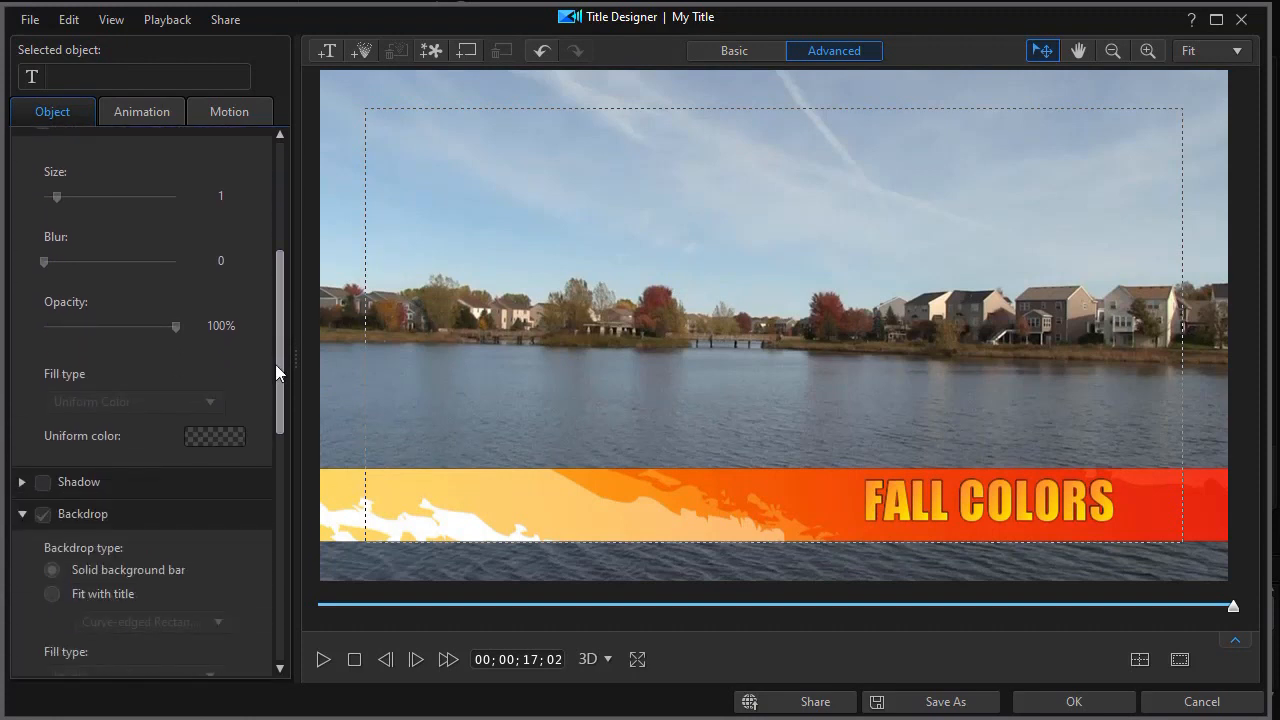
drag(284, 381, 285, 480)
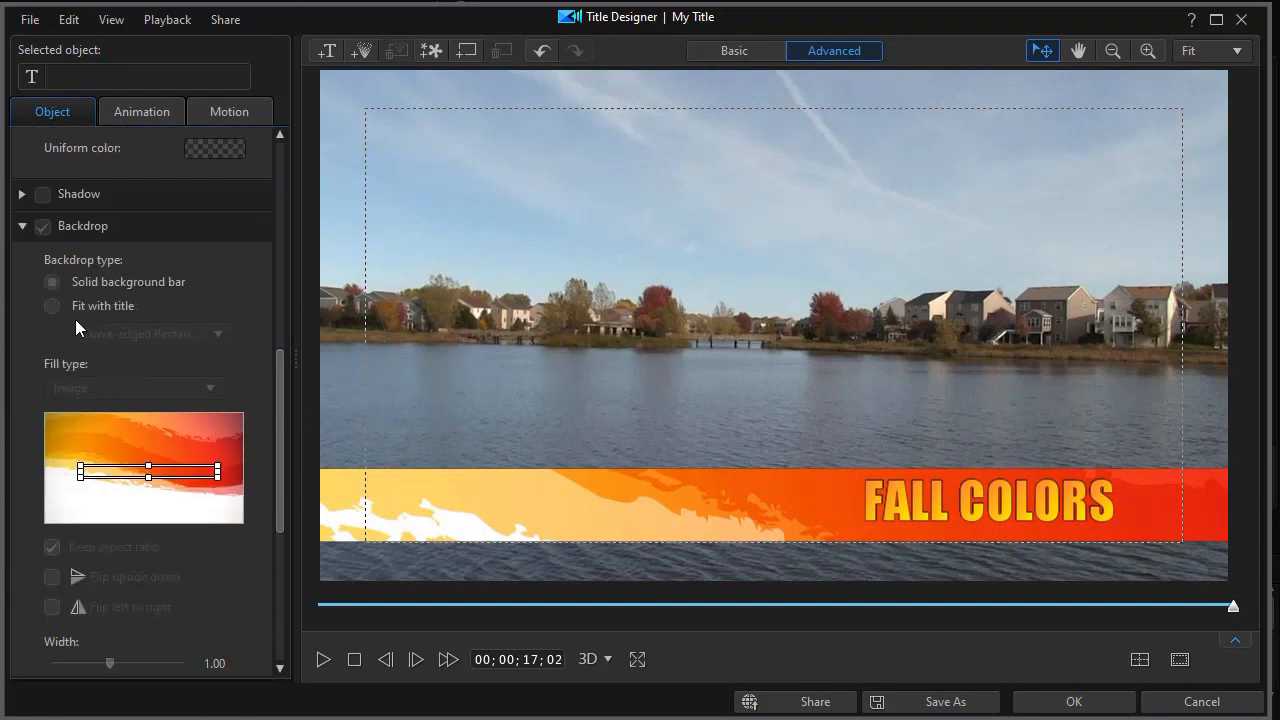